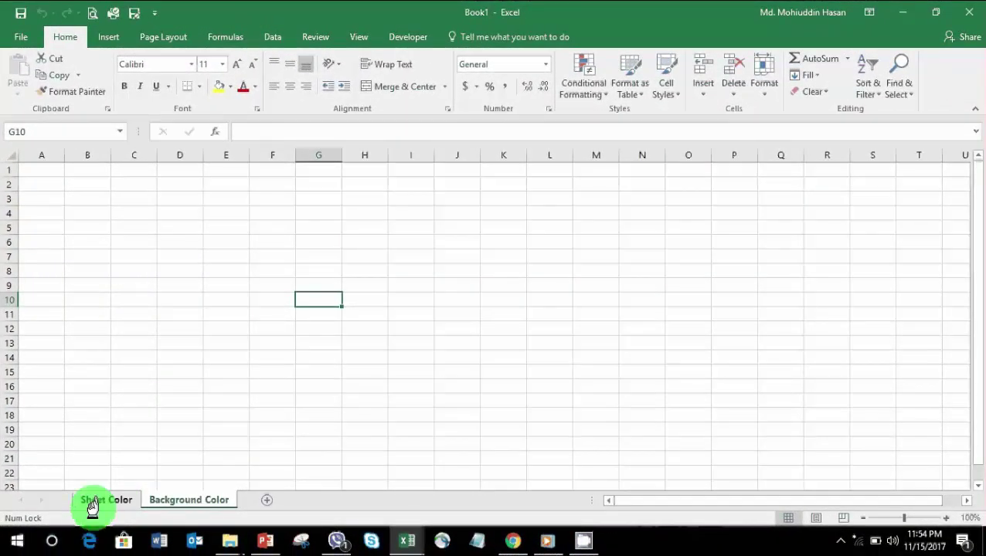
Step: Select the Sheet Color tab and close its Tab Color menu without choosing a colour
left_click(92, 502)
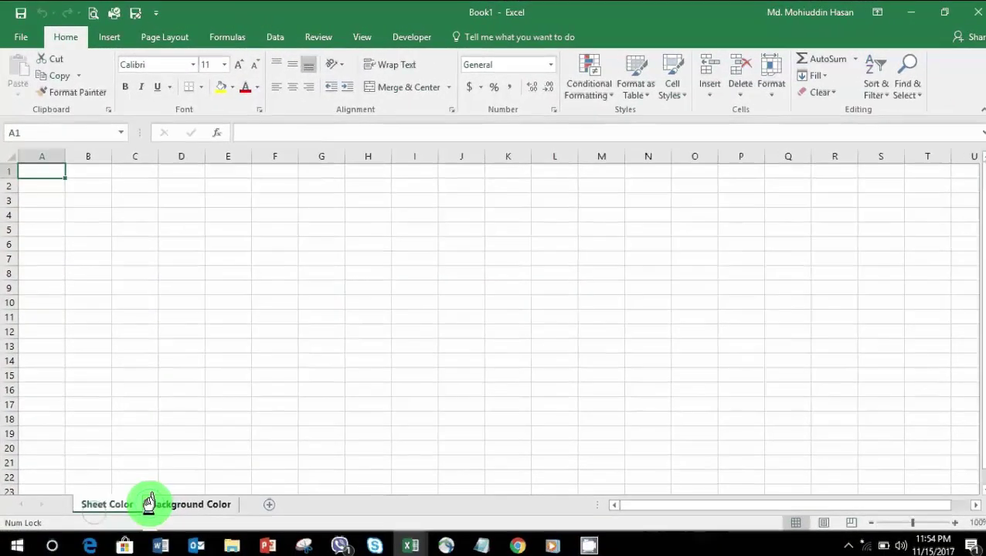
left_click(148, 502)
left_click(120, 528)
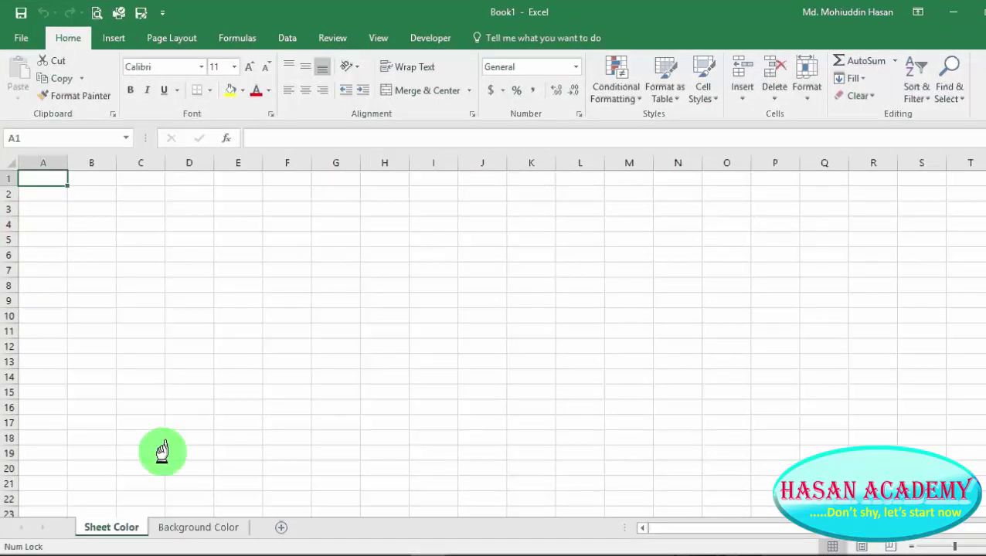
right_click(115, 525)
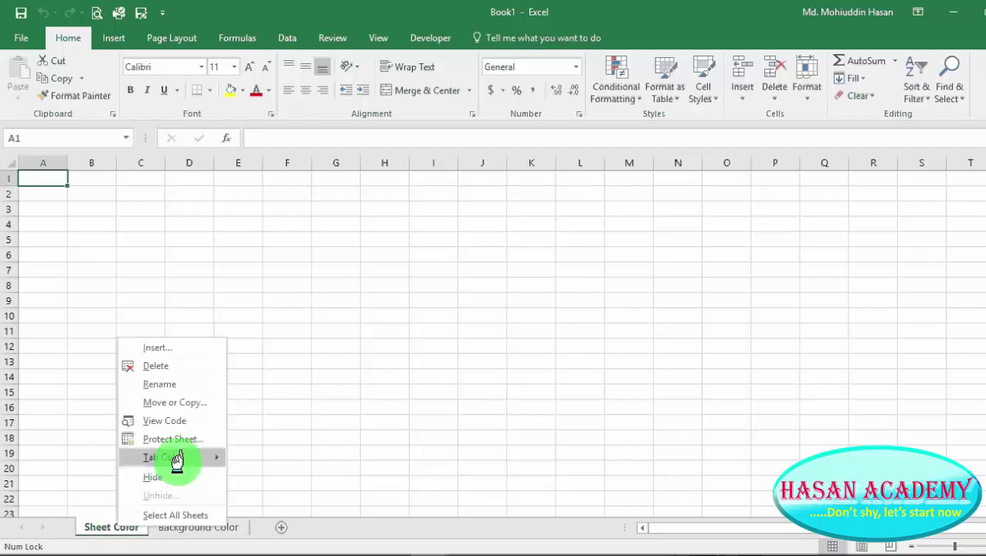
mouse_move(177, 460)
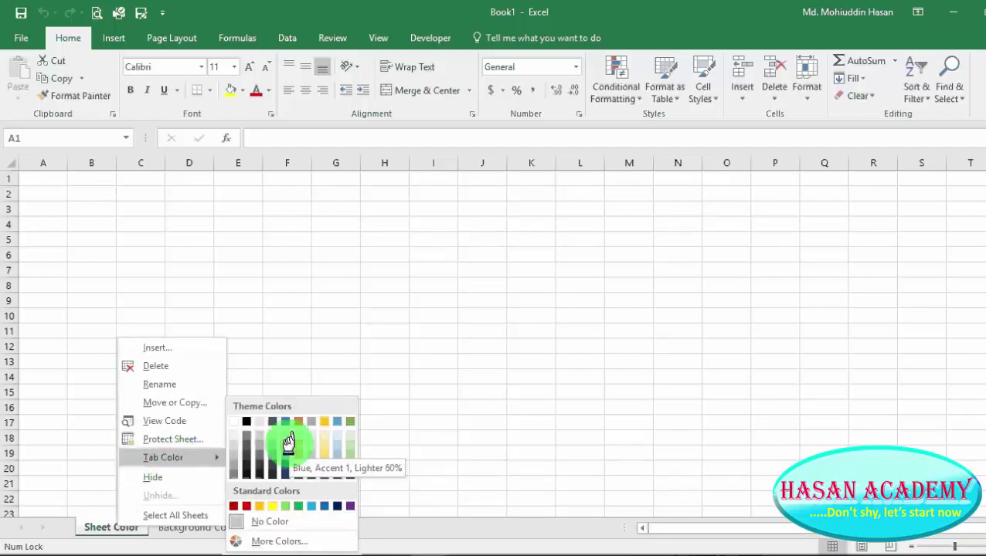
left_click(302, 323)
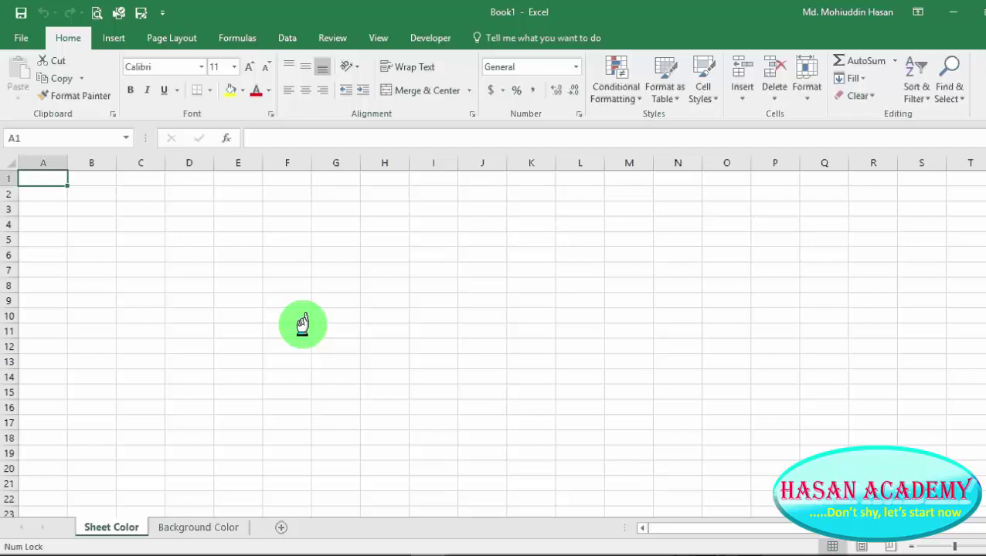
Step: Draw an ActiveX command button over cells F2 to H4 from the Developer tab's Insert list
left_click(430, 39)
left_click(312, 91)
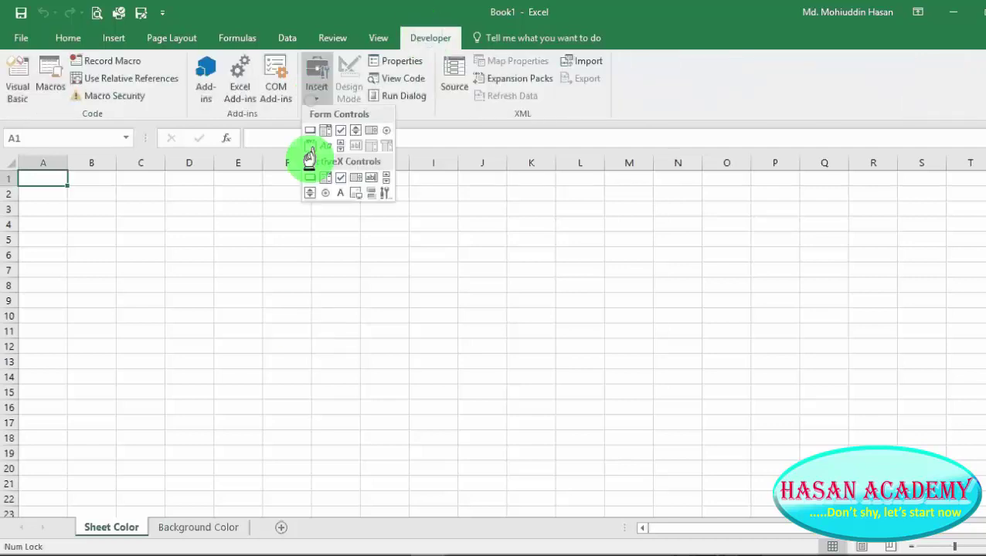
left_click(309, 177)
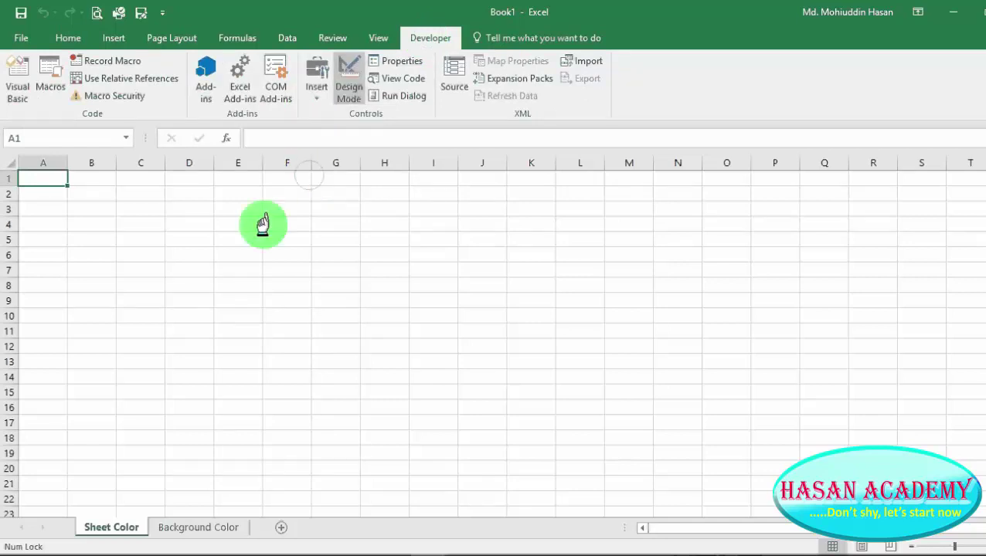
mouse_move(292, 192)
left_mouse_down()
mouse_move(386, 239)
mouse_move(402, 226)
left_mouse_up()
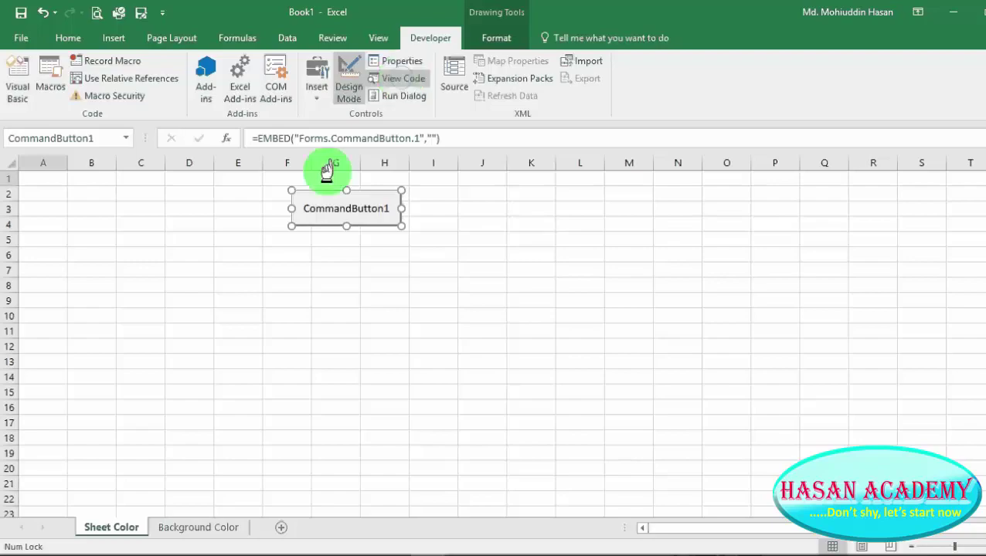
Step: Open the VBA editor and start a Sub example() procedure in Sheet1's code
key("alt+F11")
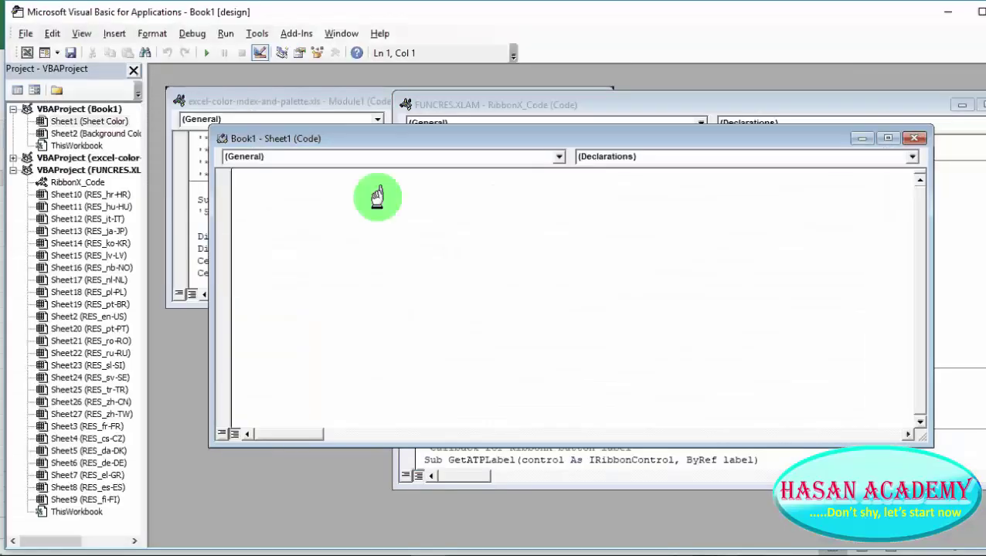
type("su")
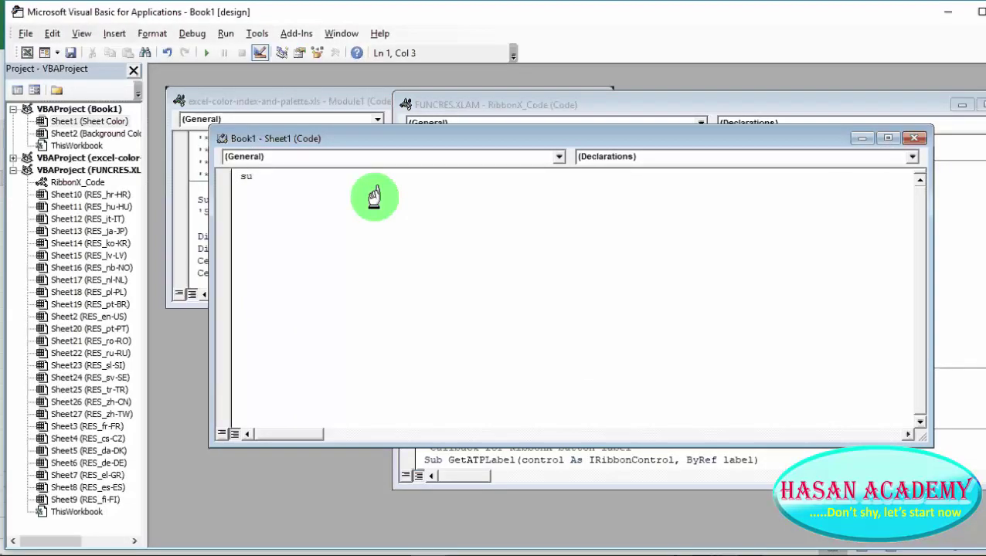
type("b")
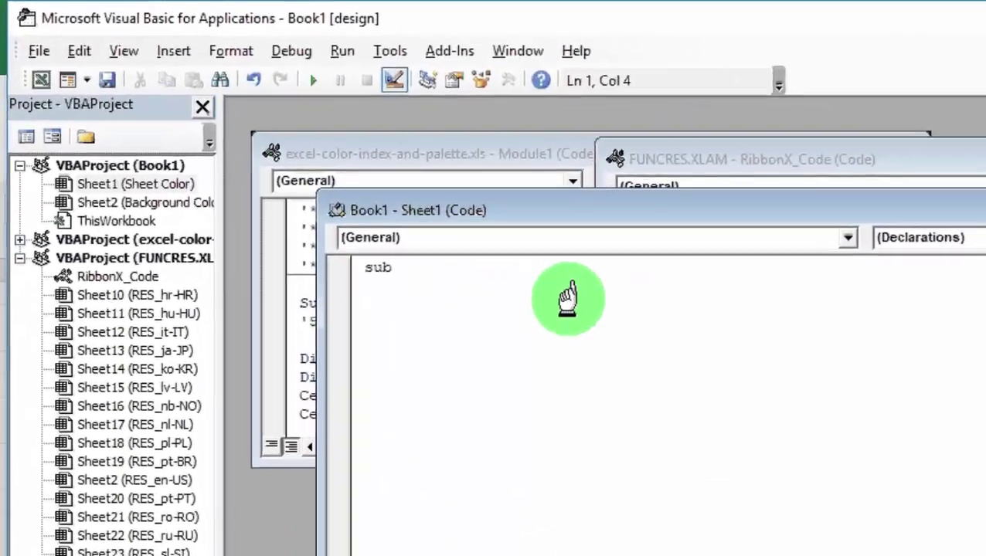
type(" exam")
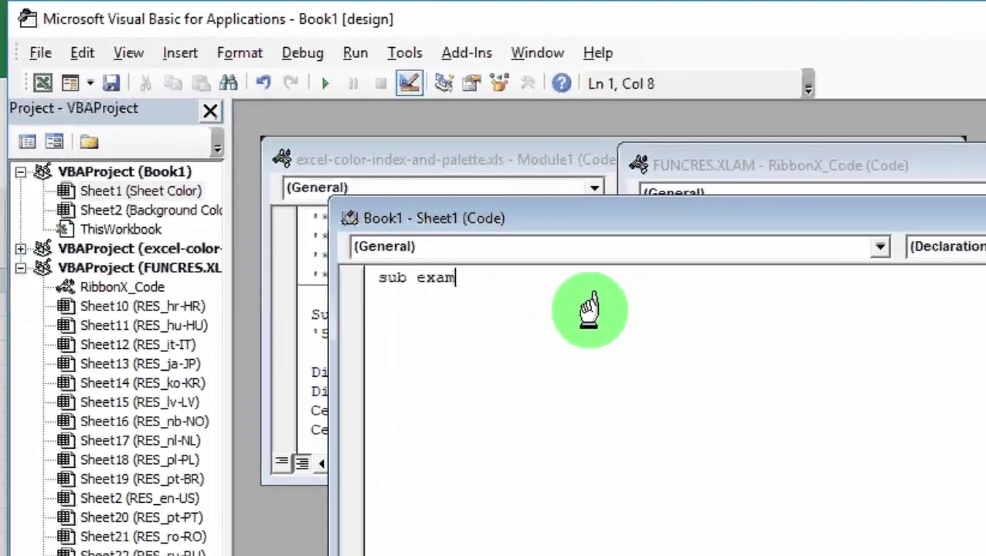
type("ple")
type(" ()")
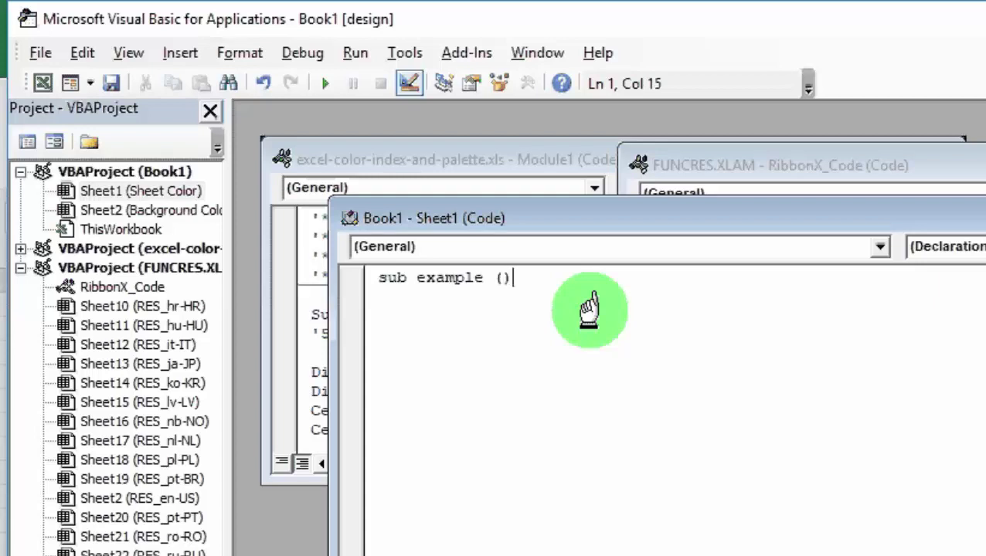
key("Return")
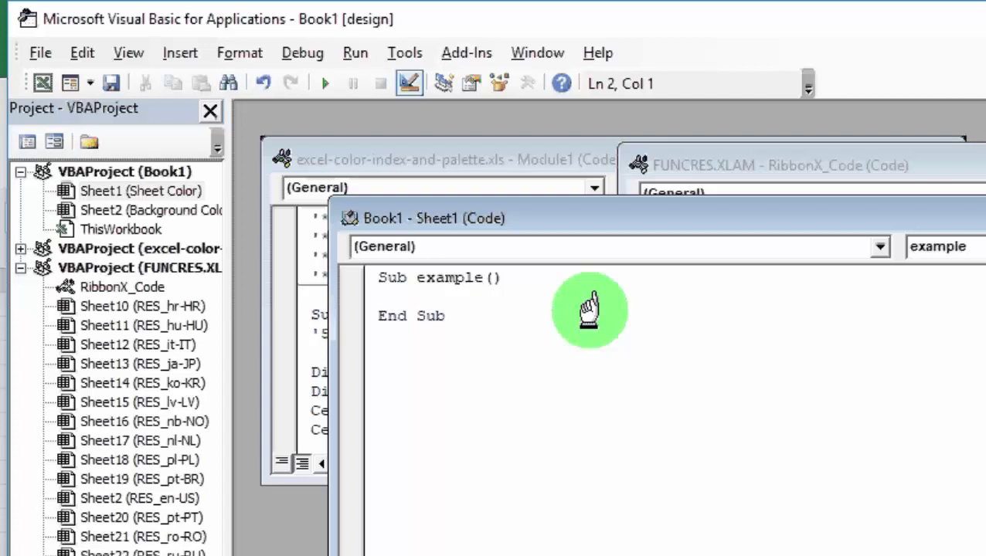
Step: Add the comment 'add color to the tab for "Sheet color"' inside the procedure
type("'a")
type("dd ")
type("color ")
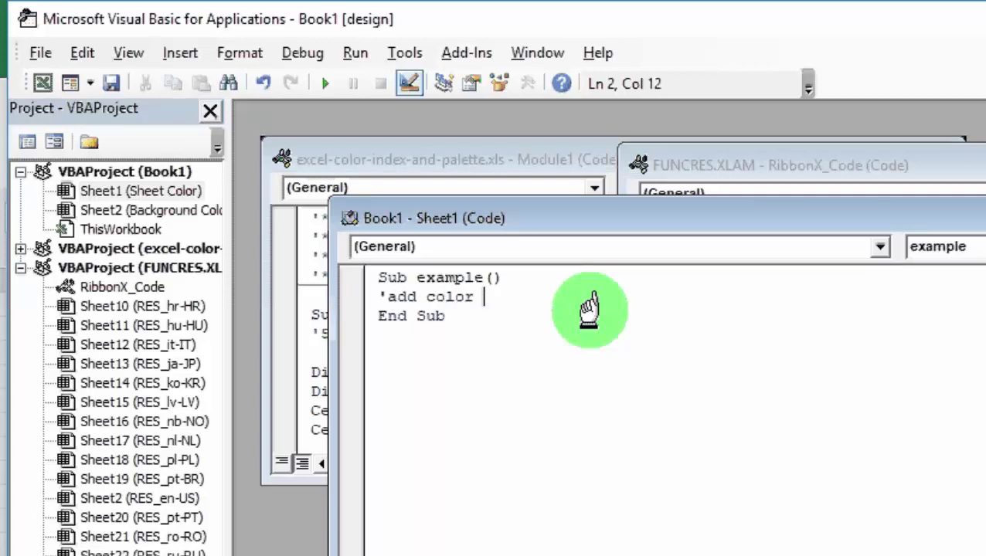
type("to t")
type("he ta")
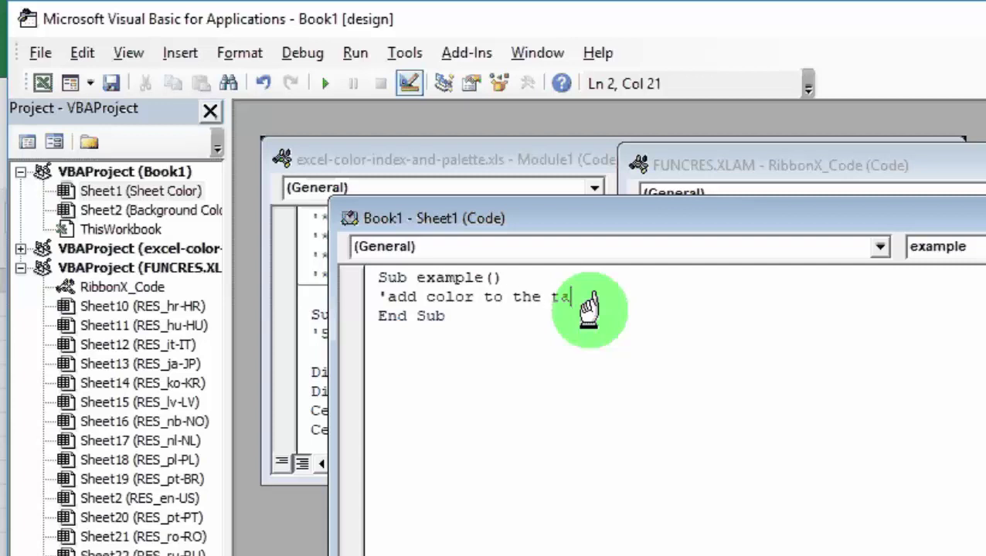
type("b to")
type("r ")
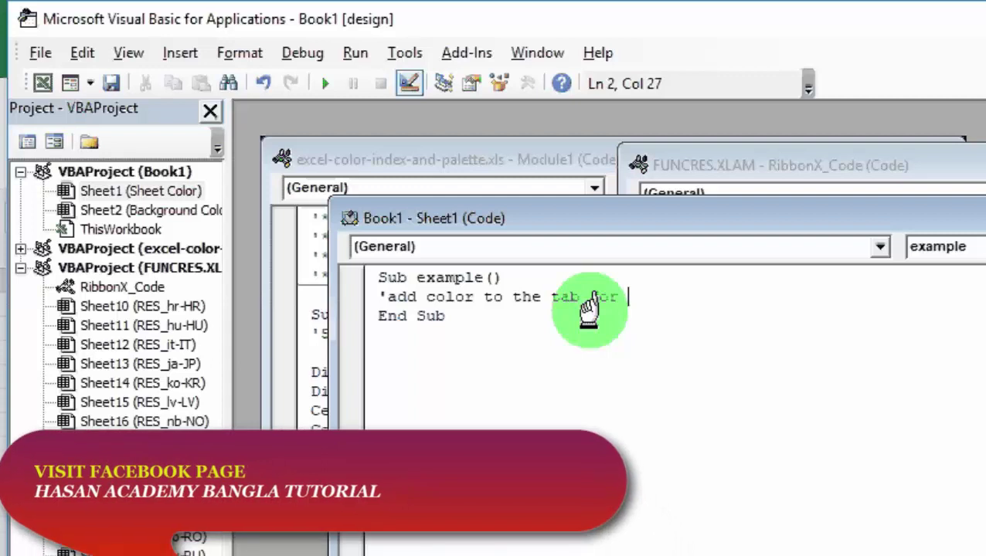
type("\" S")
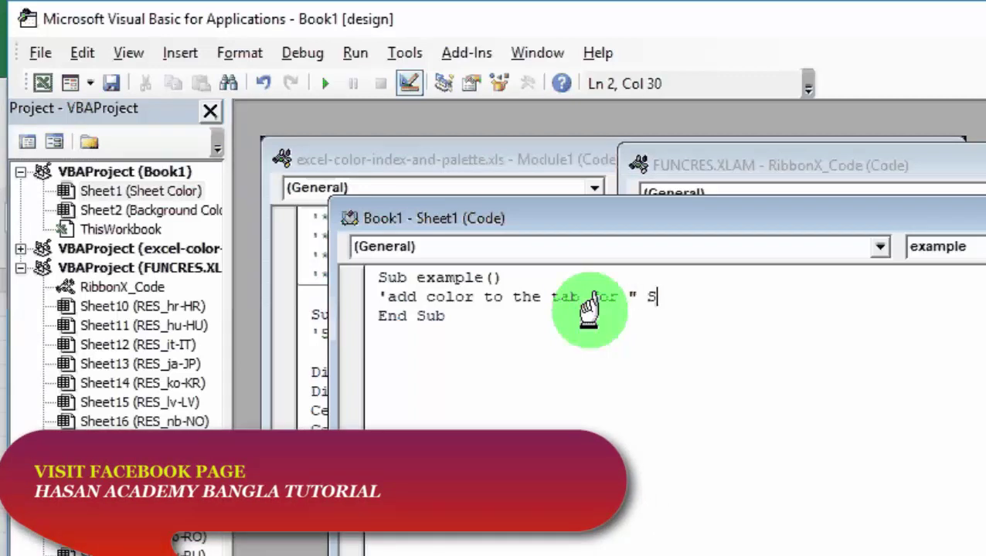
key("BackSpace")
key("BackSpace")
type("Shee")
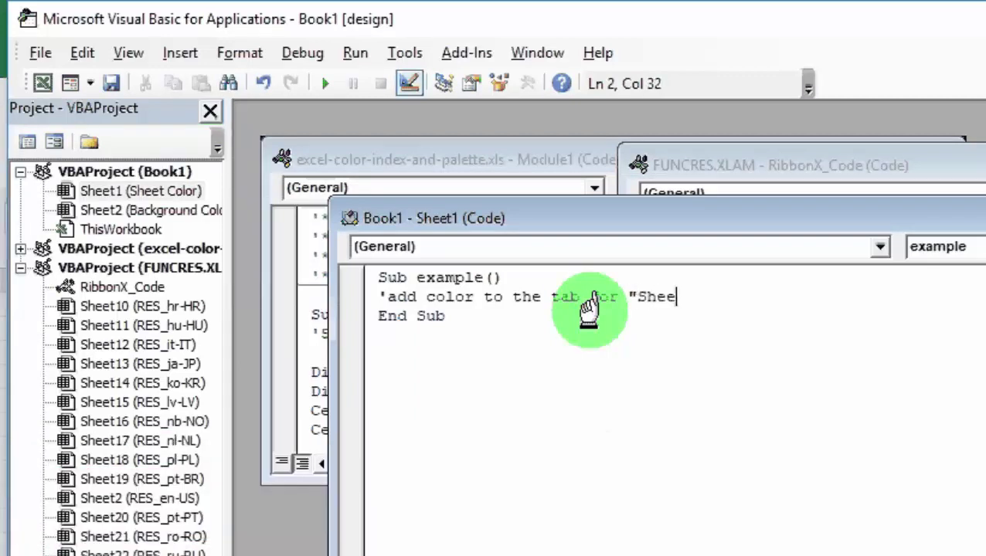
type("t")
type("s")
type("\"")
key("BackSpace")
key("BackSpace")
key("BackSpace")
type("t cl")
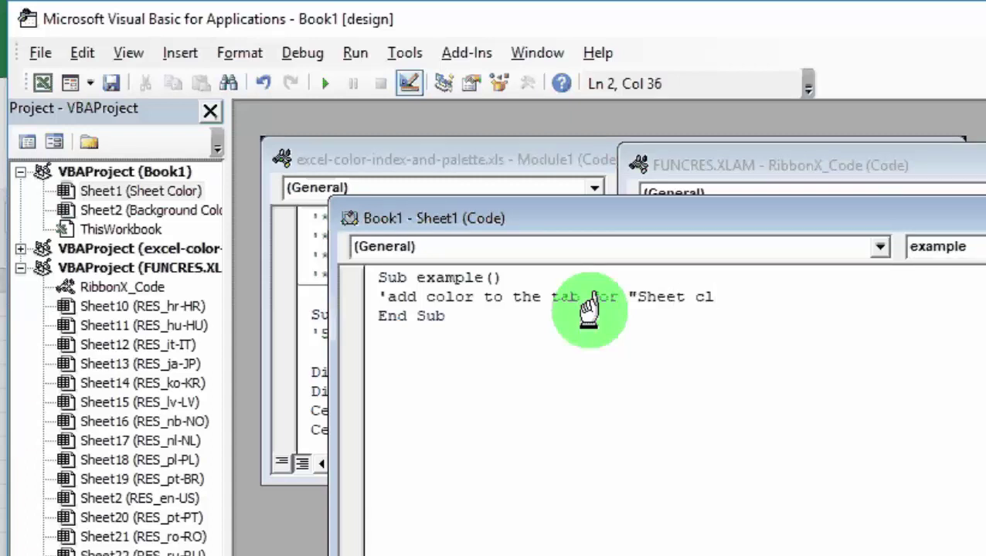
key("BackSpace")
type("or")
key("BackSpace")
type("lor")
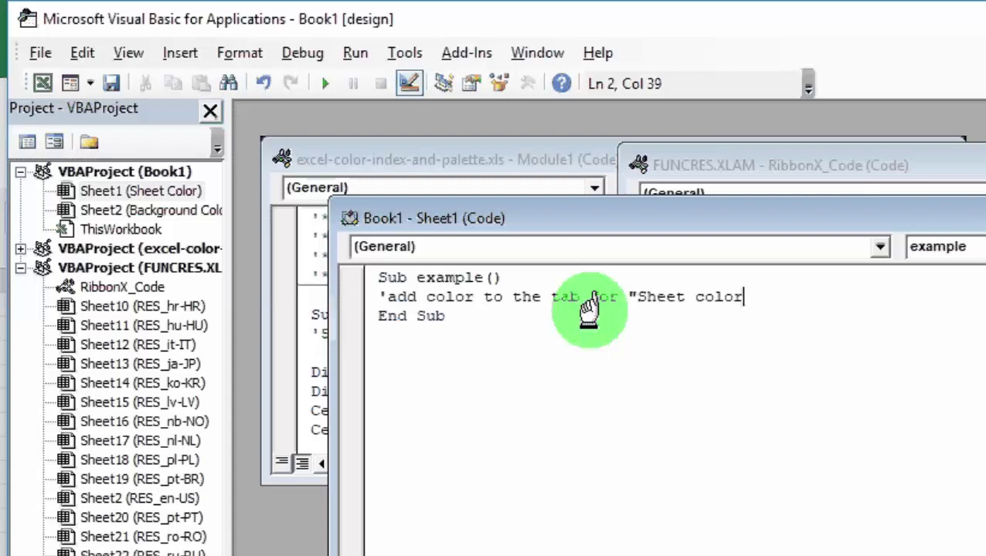
type("\"")
key("Return")
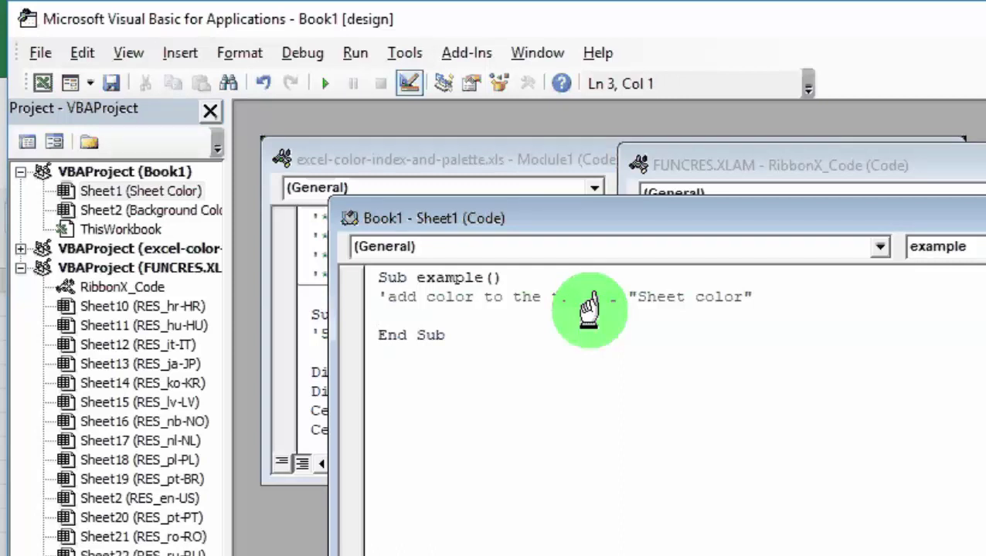
Step: Write the line Sheets("Sheet color").tab.color = RGB(255,0,0) below the comment
type("Sh")
type("eets")
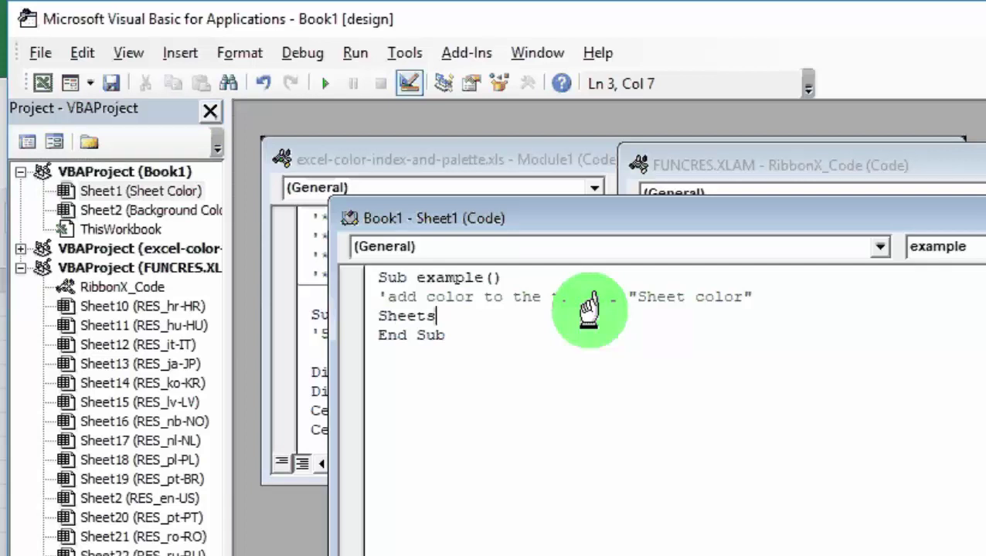
type("(\"")
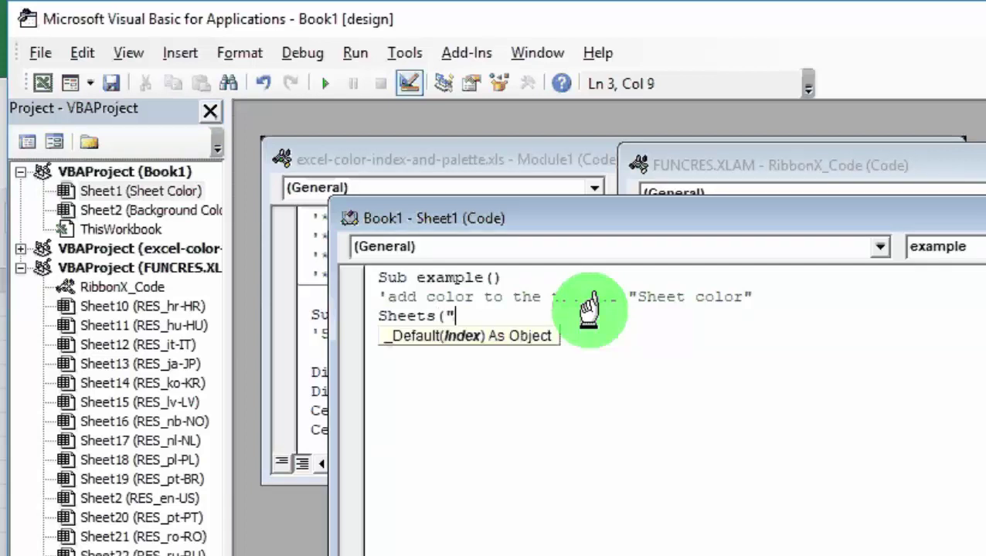
type("Shee")
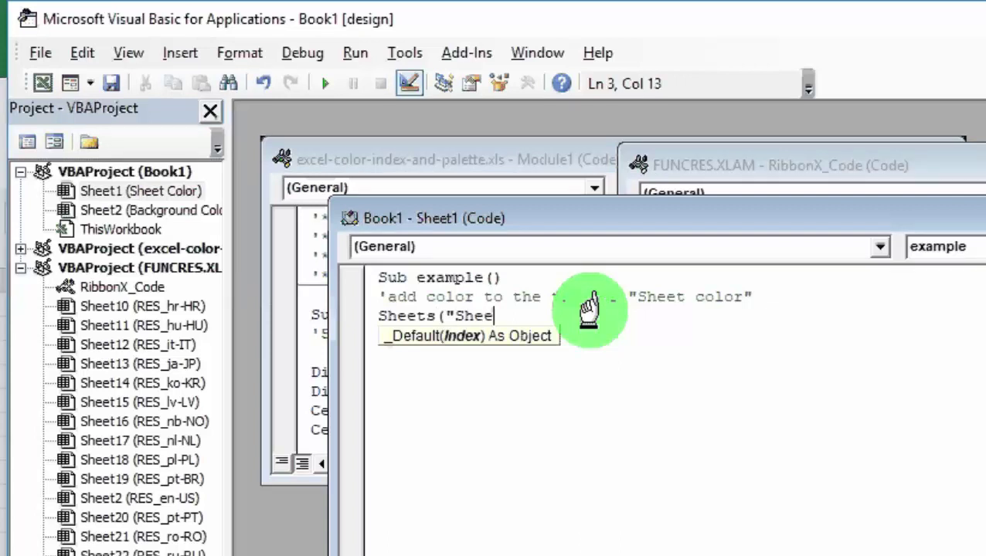
type("t ")
type("color")
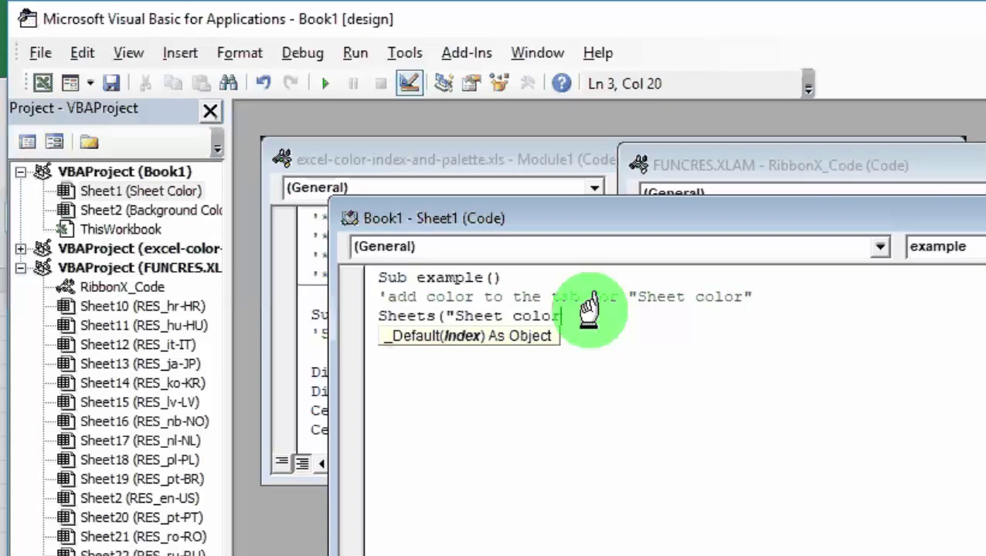
type("\"")
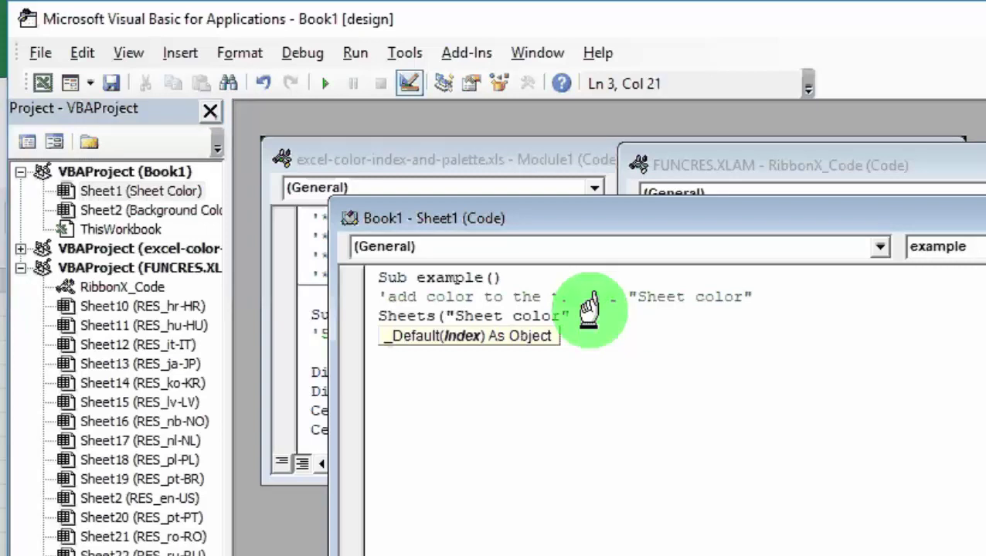
type(")")
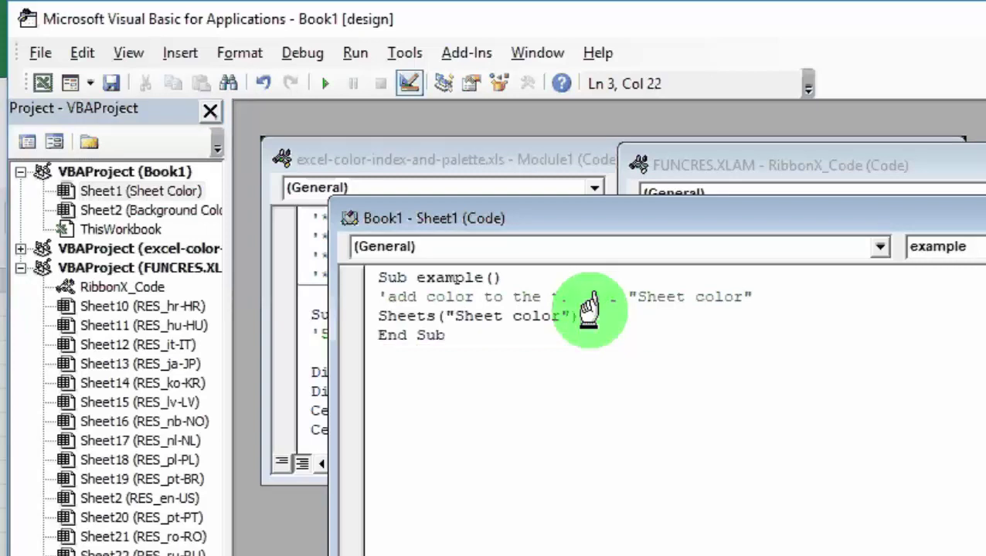
type(".ta")
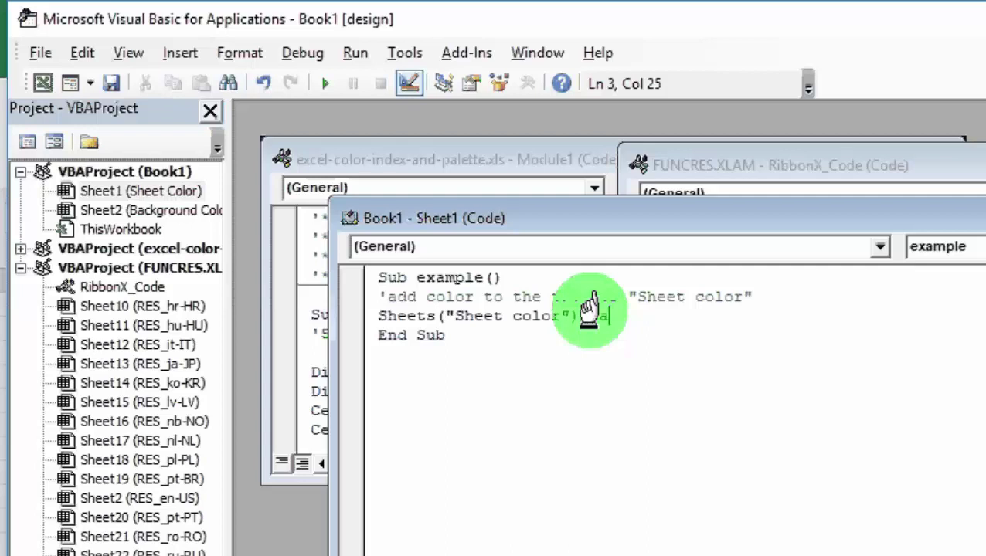
type("b")
type(".co")
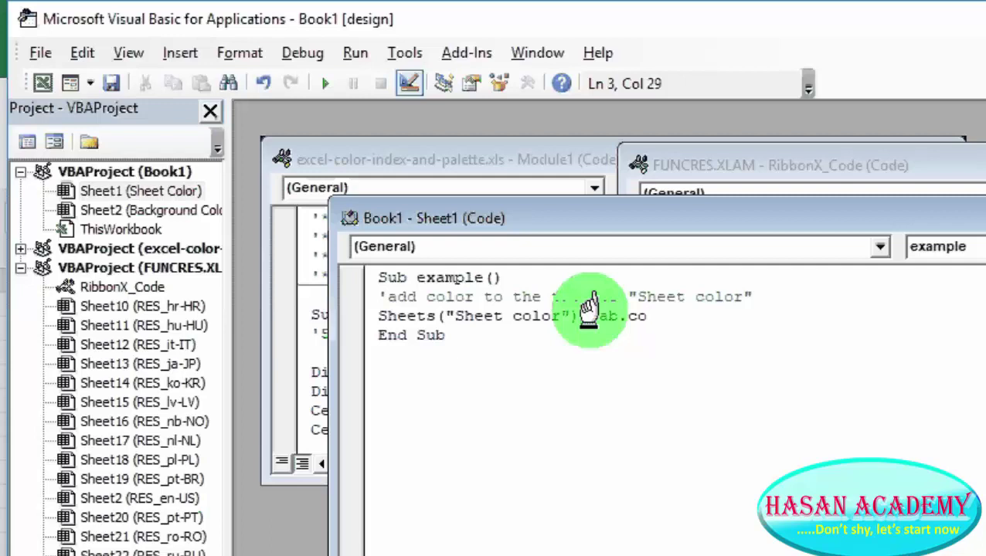
type("lo")
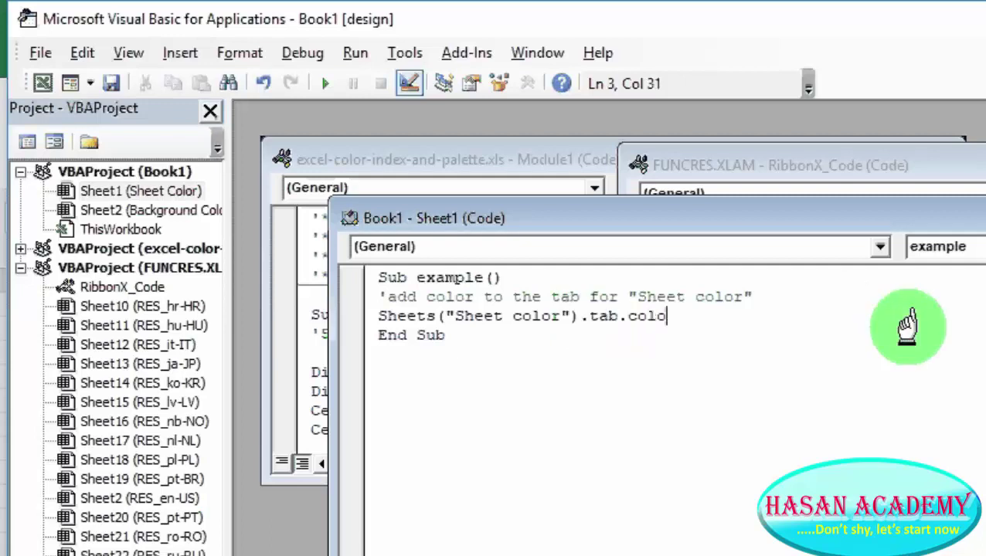
type("r")
type(" =")
type("R")
type("g")
key("BackSpace")
type("G")
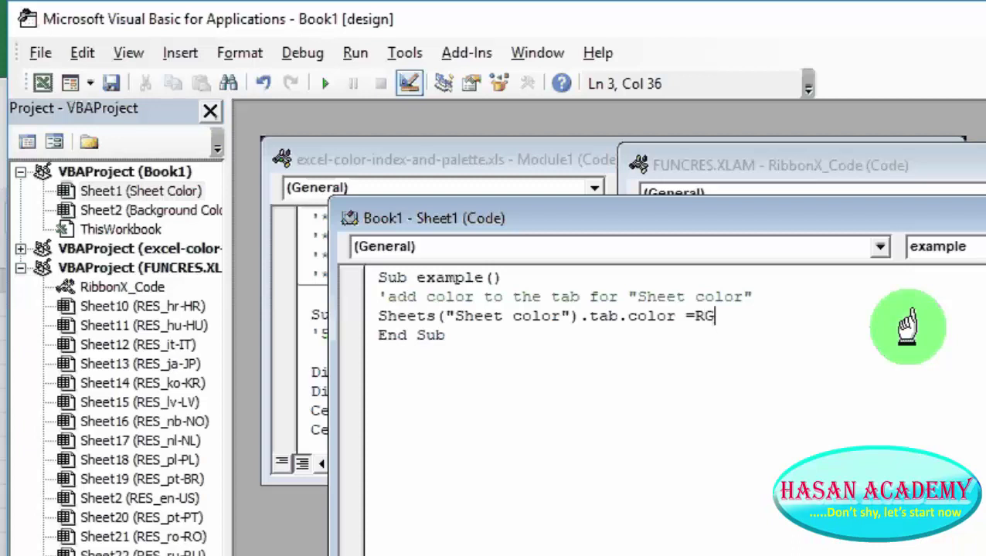
type("b")
key("BackSpace")
type("B(")
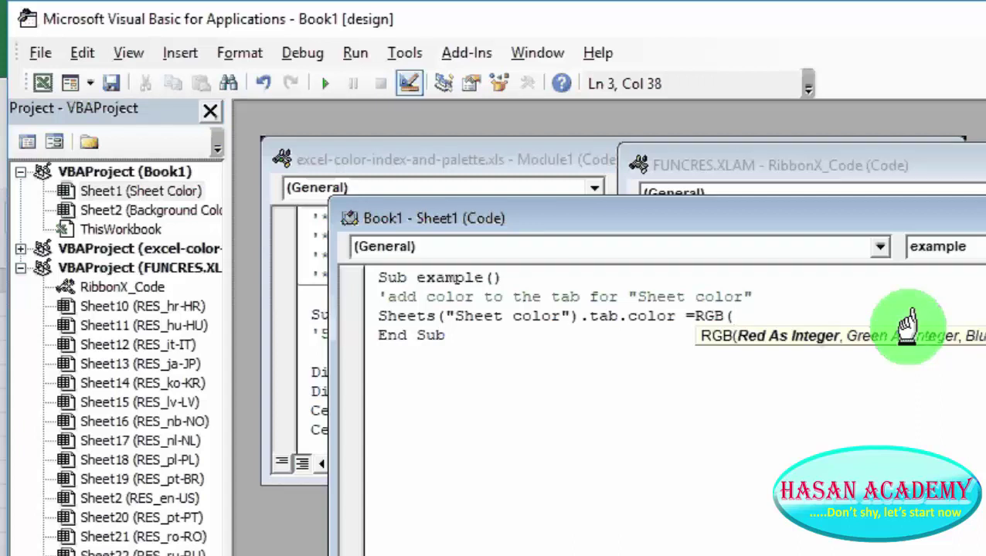
type("255,")
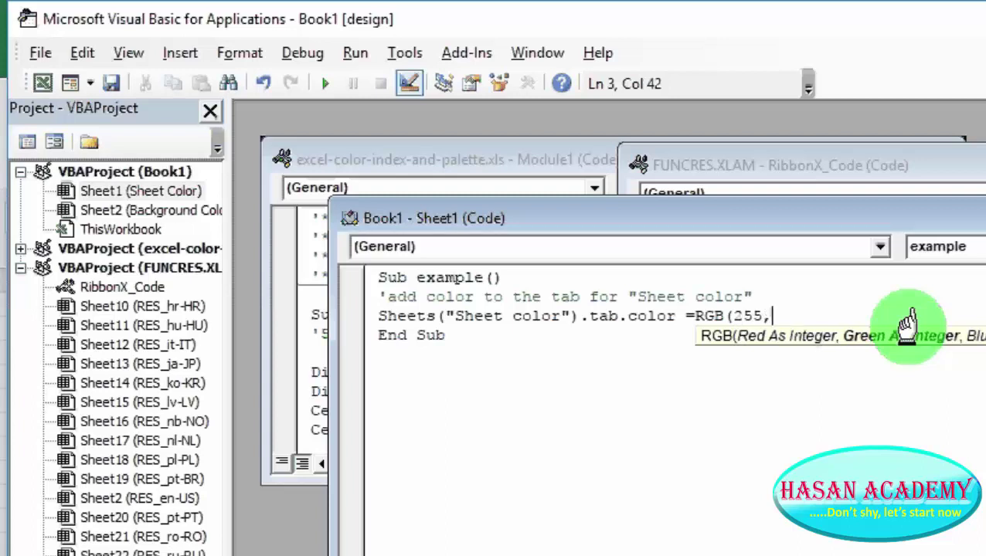
type("0,0")
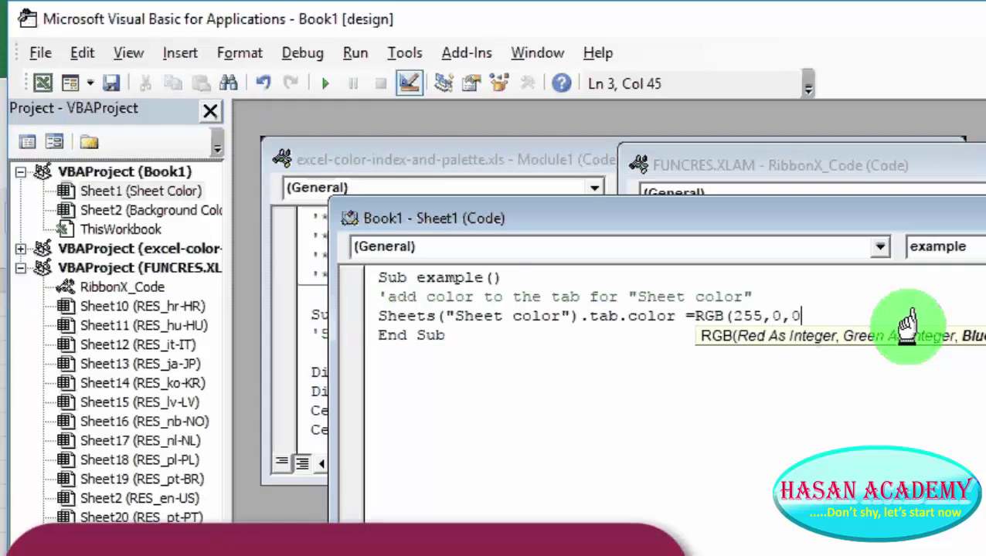
type(")")
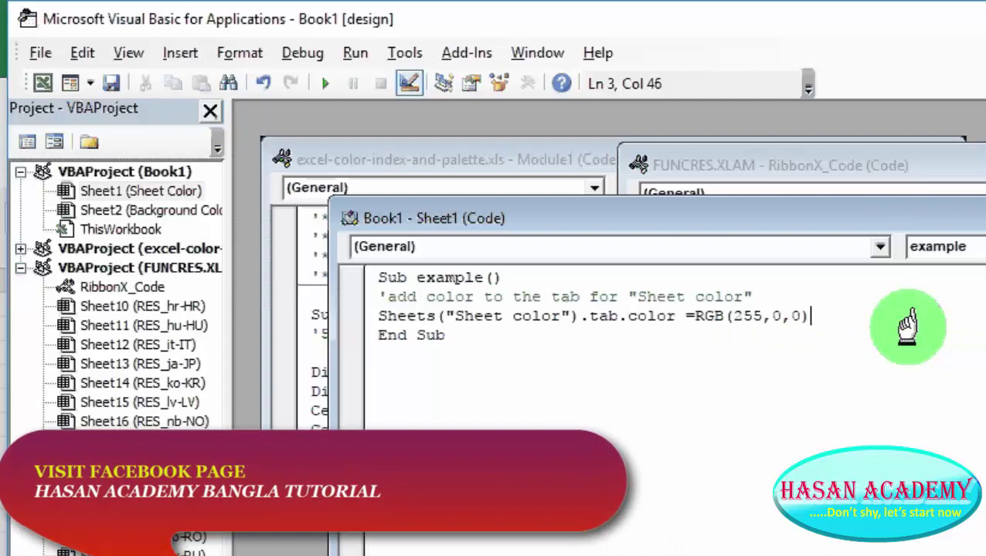
key("alt+F11")
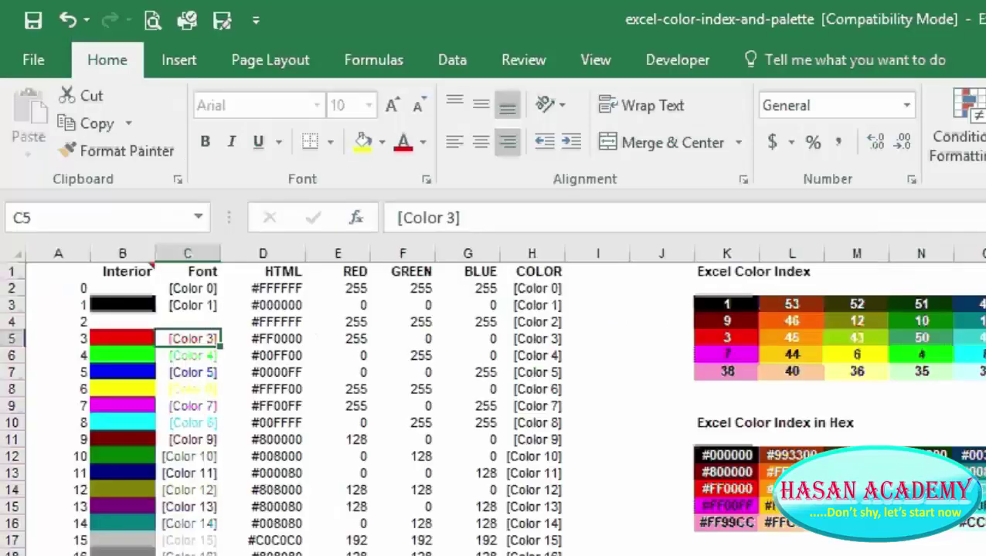
left_click(260, 337)
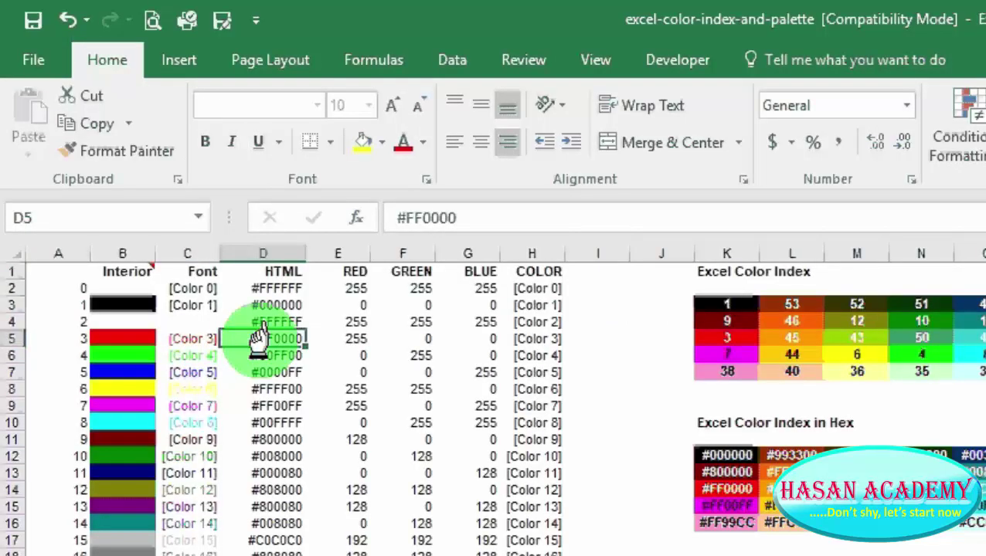
key("Up")
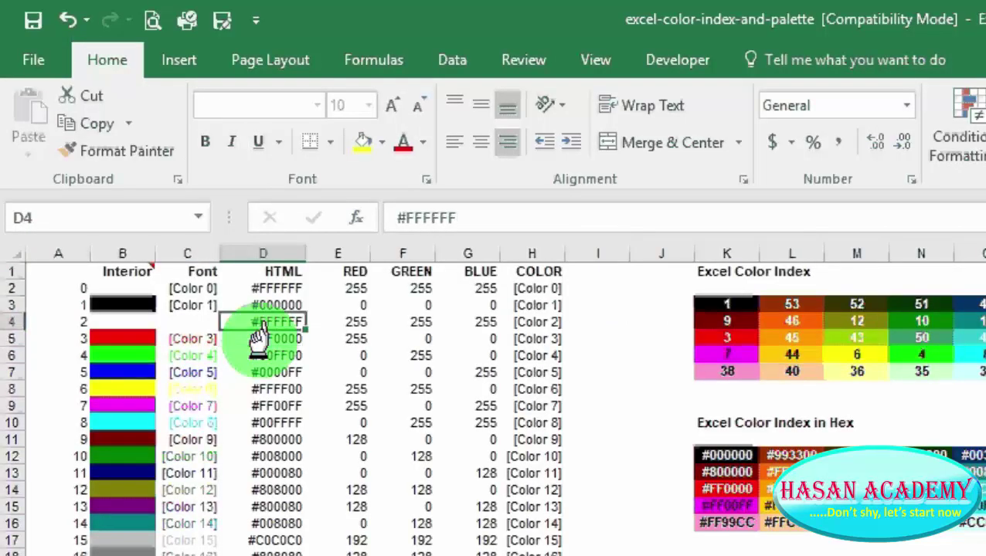
key("ctrl+Up")
left_click(257, 338)
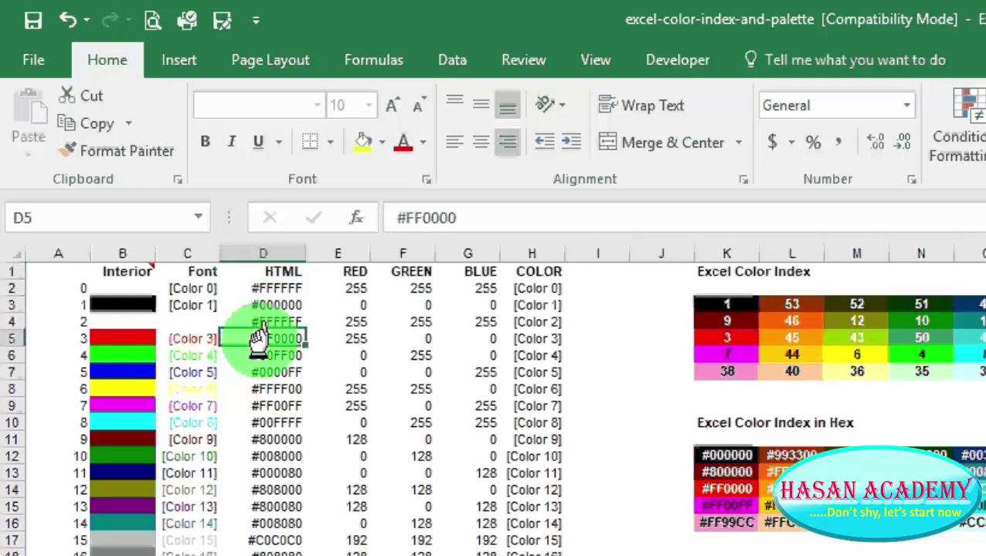
key("Left")
key("Right")
key("Right")
key("Right")
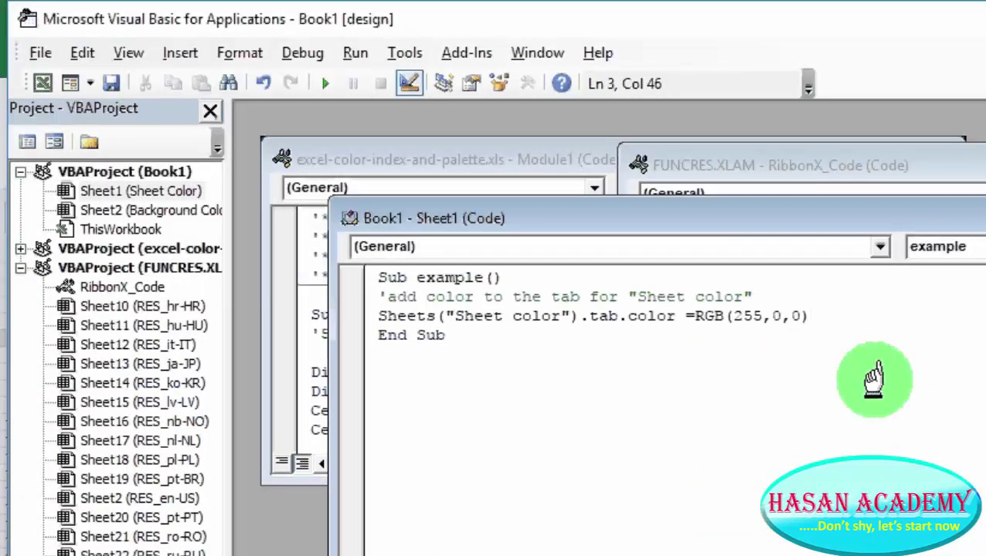
Step: Run the example macro, then view the now-red Sheet Color tab from the Background Color sheet
left_click(873, 379)
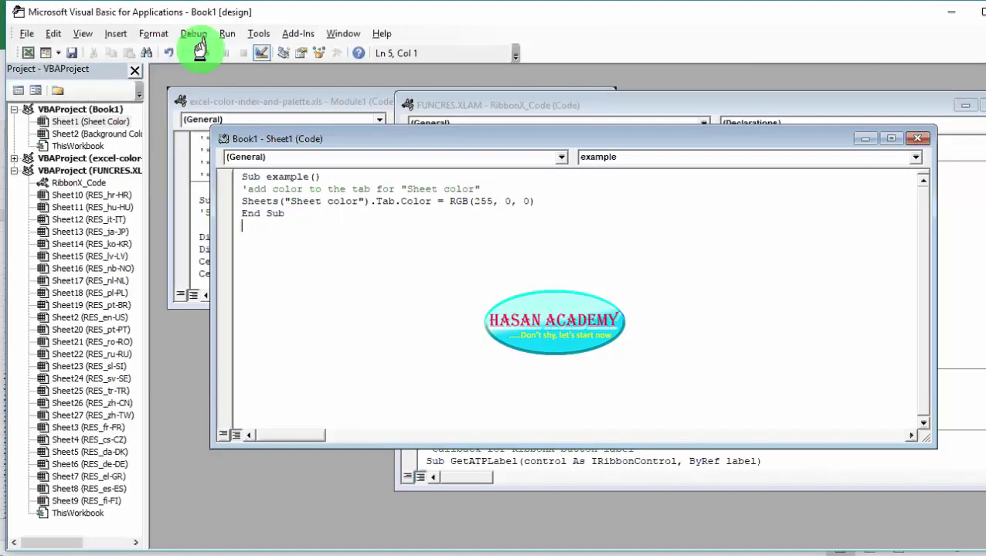
left_click(430, 552)
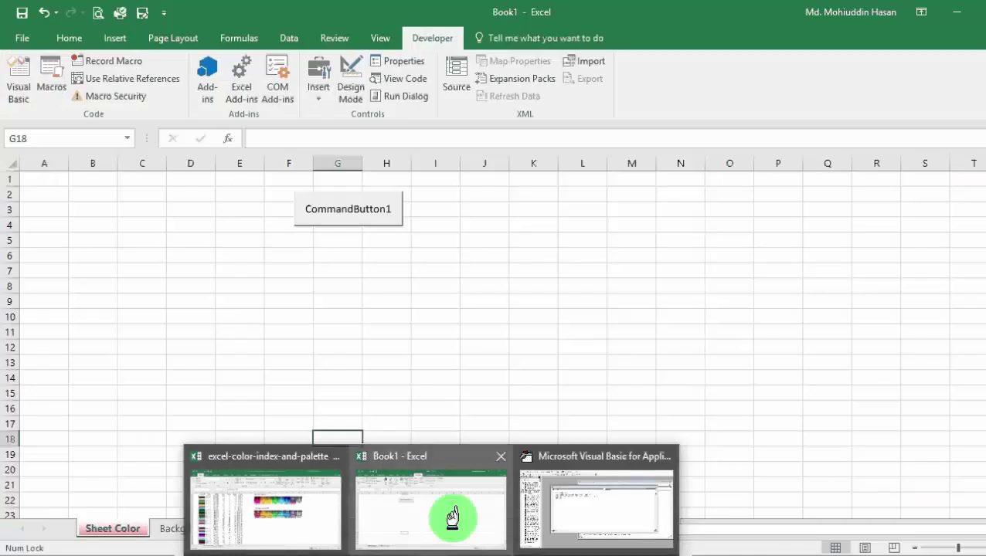
left_click(186, 394)
left_click(160, 411)
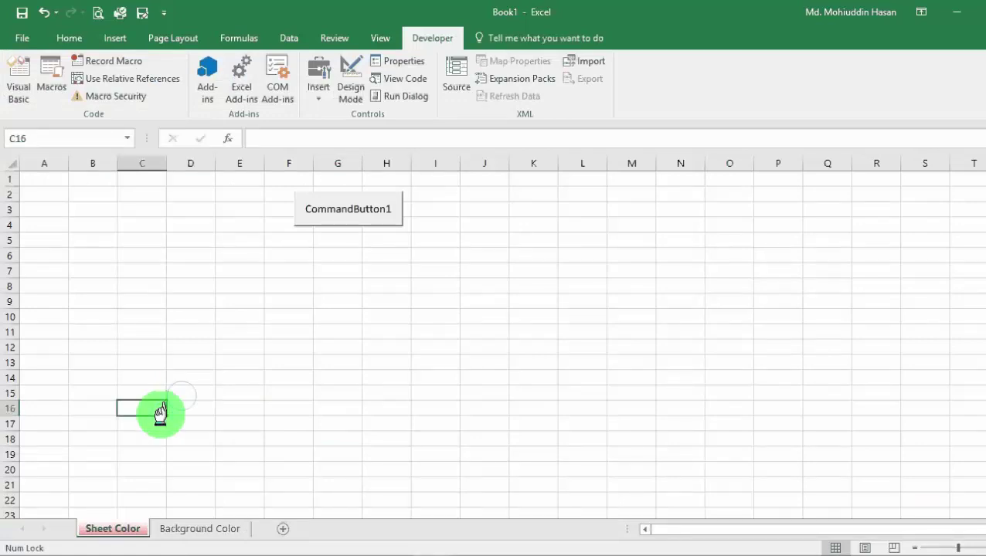
left_click(175, 528)
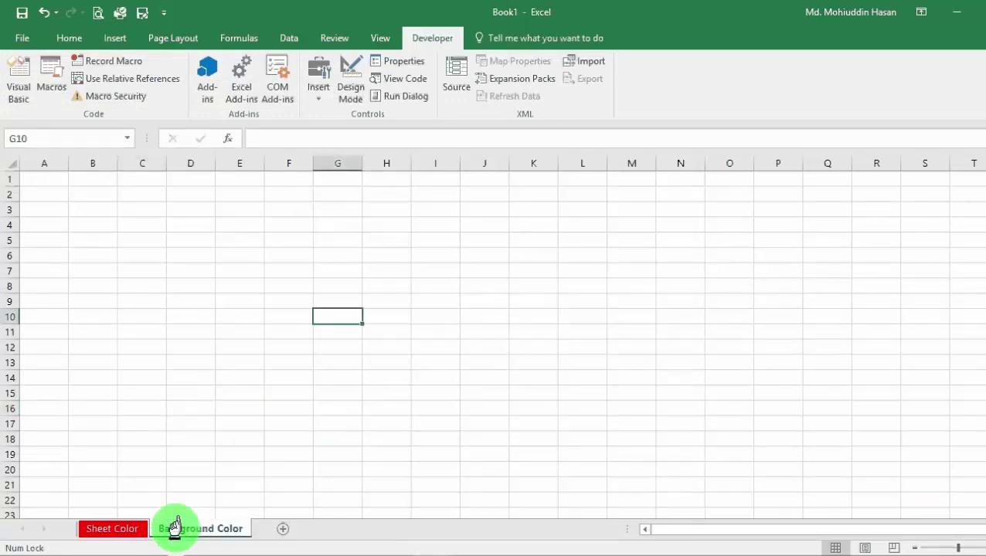
left_click(240, 499)
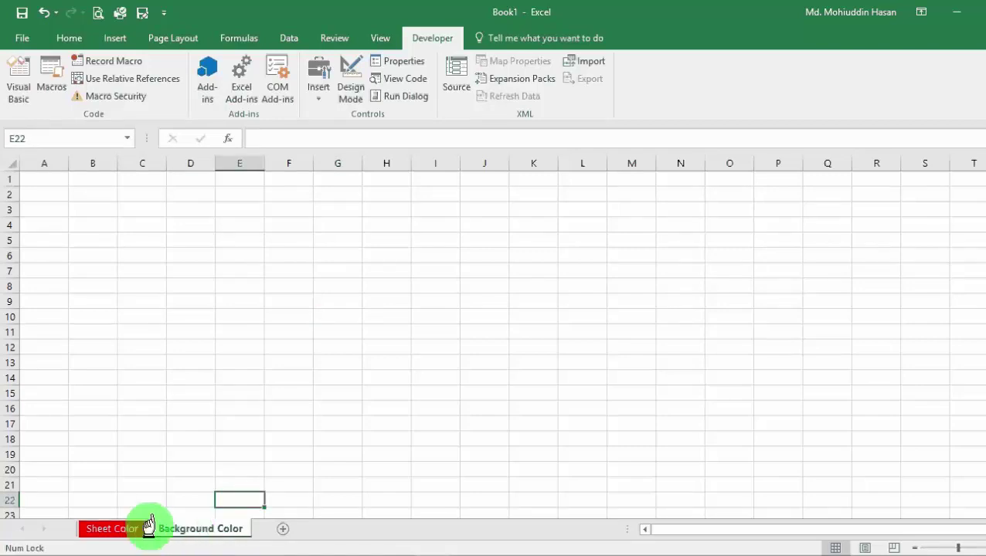
left_click(128, 528)
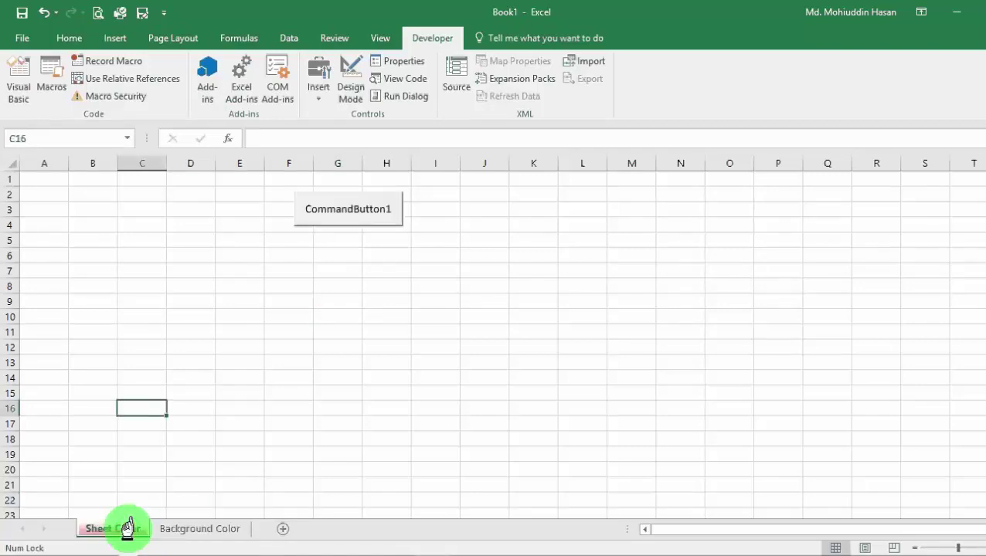
left_click(164, 526)
left_click(249, 424)
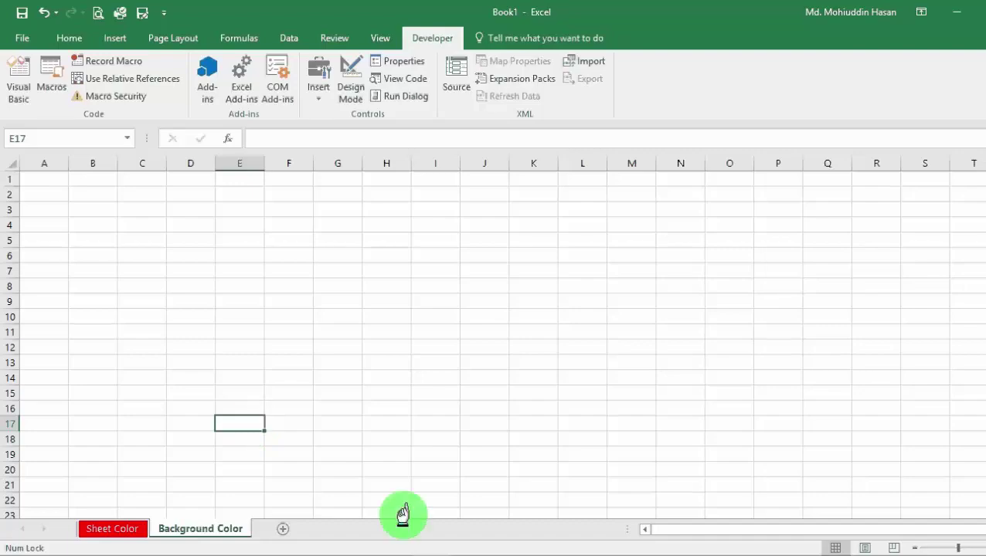
Step: Back in Excel, draw an ActiveX command button around cell H3 on the Background Color sheet
mouse_move(468, 550)
left_click(631, 540)
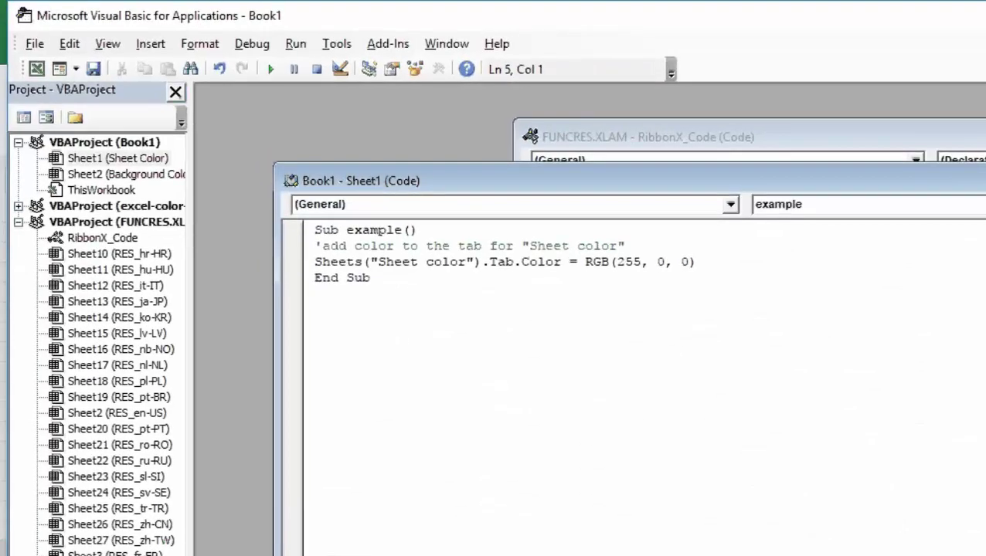
key("alt+F11")
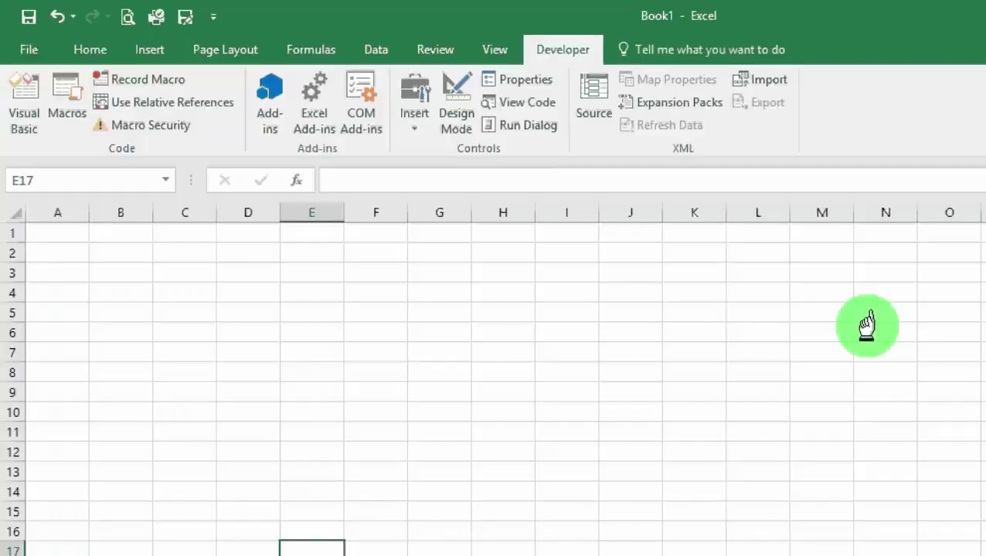
left_click(514, 512)
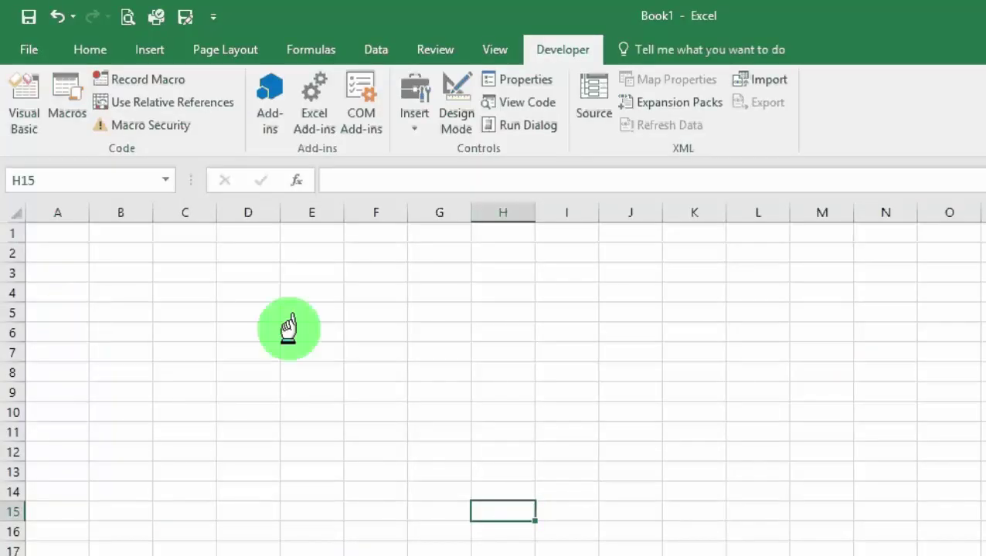
left_click(92, 331)
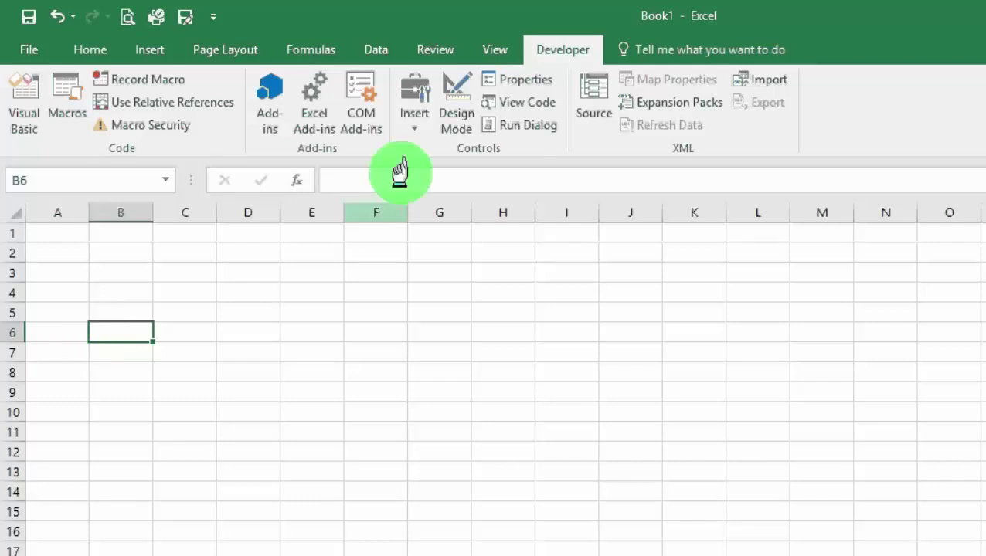
left_click(409, 123)
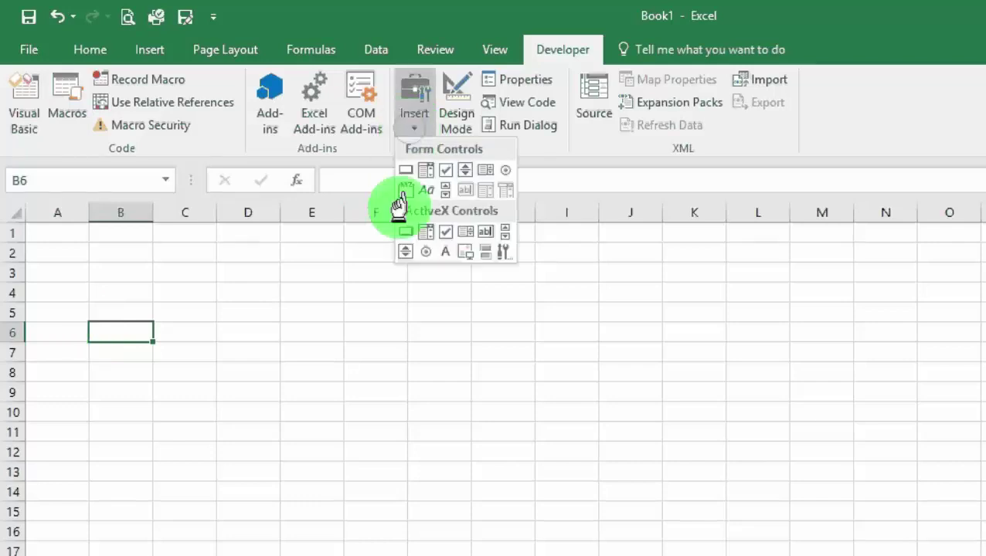
left_click(406, 230)
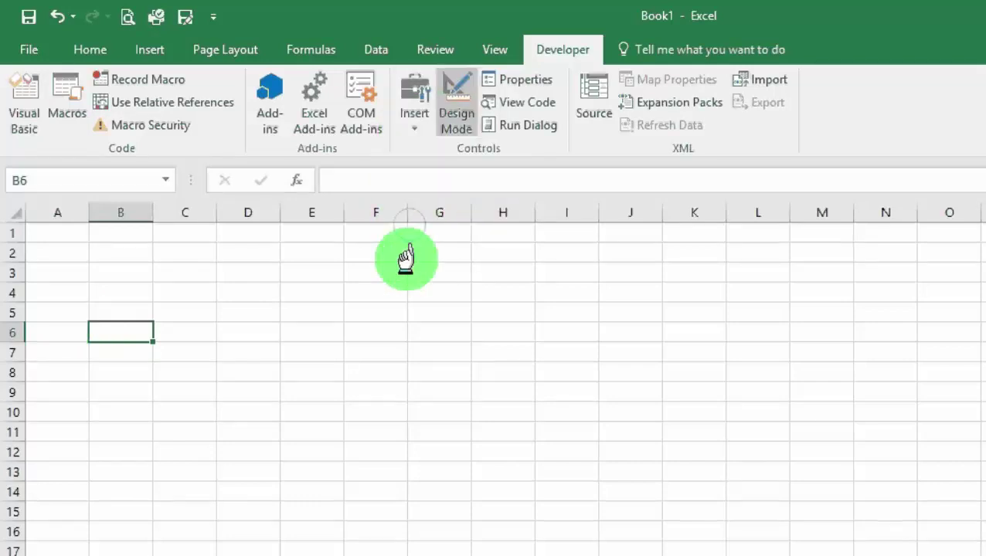
mouse_move(406, 260)
left_mouse_down()
mouse_move(507, 309)
mouse_move(564, 293)
left_mouse_up()
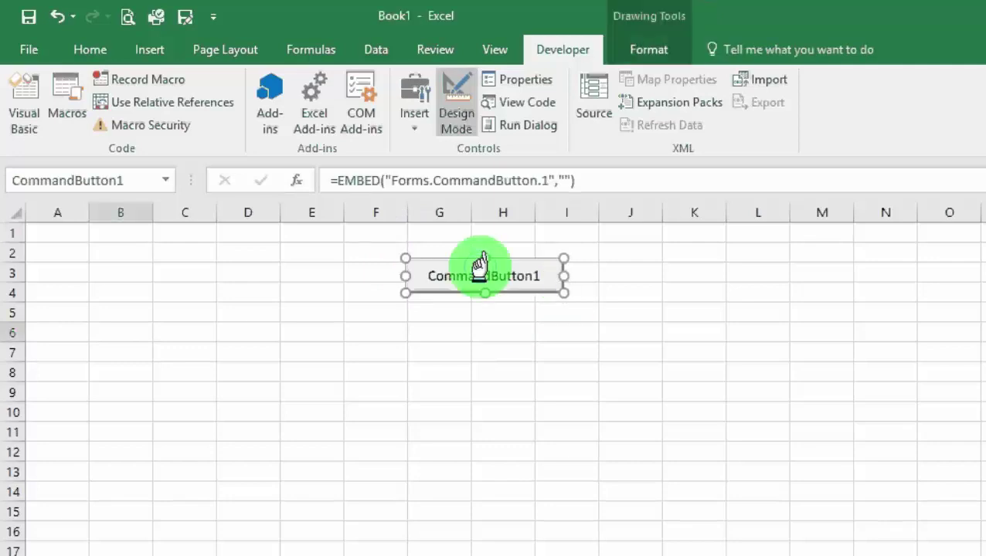
Step: Start Sub example() in Sheet2's code with the comment 'add background color to the selected cells'
left_click(527, 100)
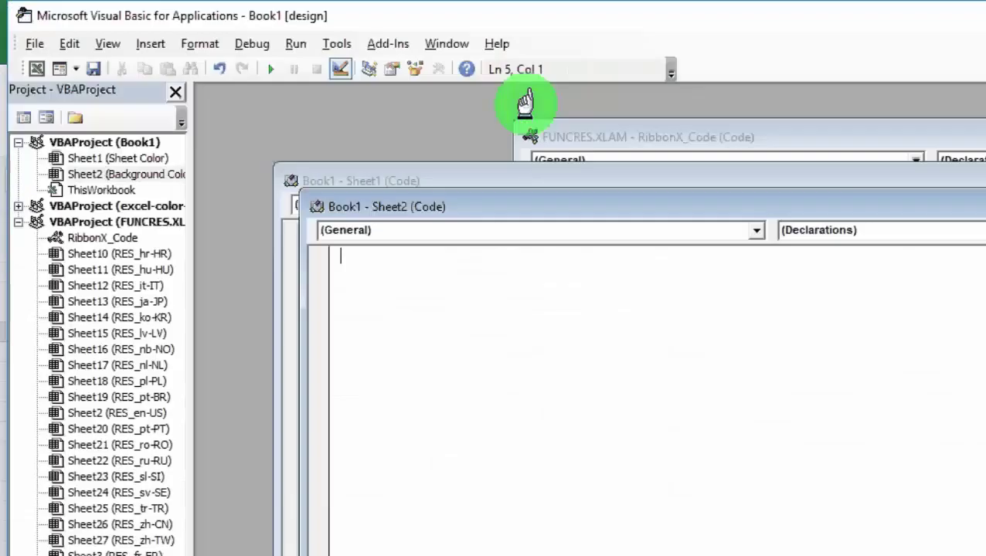
type("su")
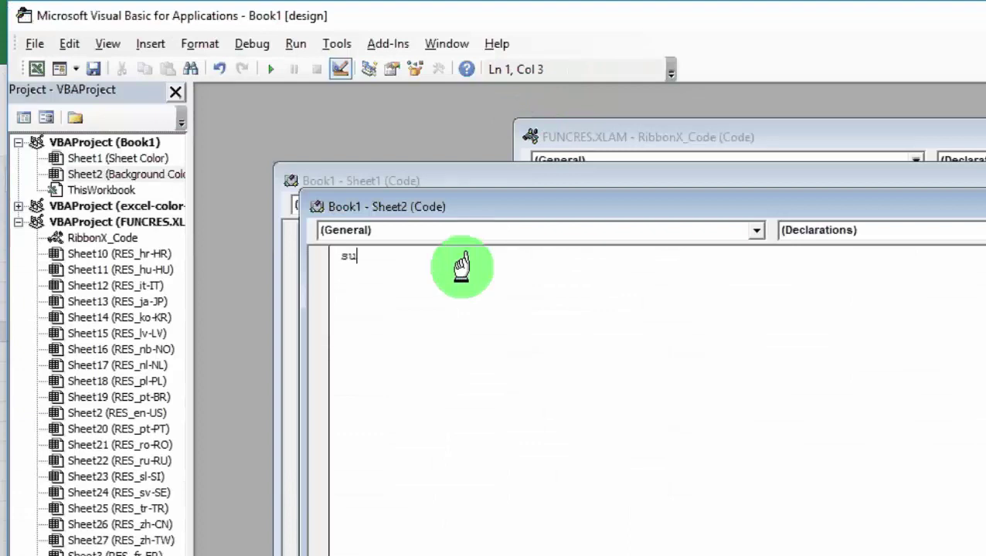
type("b")
type(" e")
type("xam")
type("ple ")
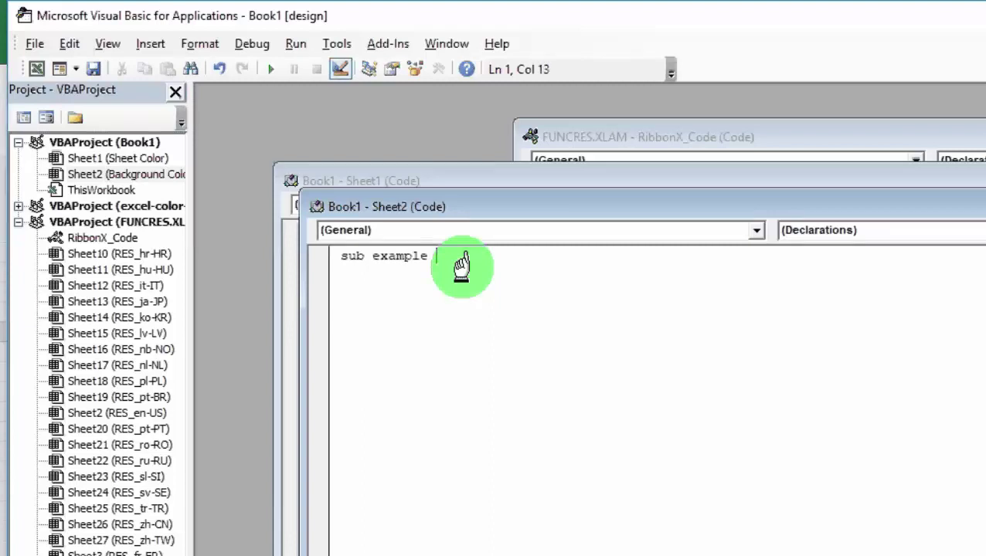
type("()")
key("Return")
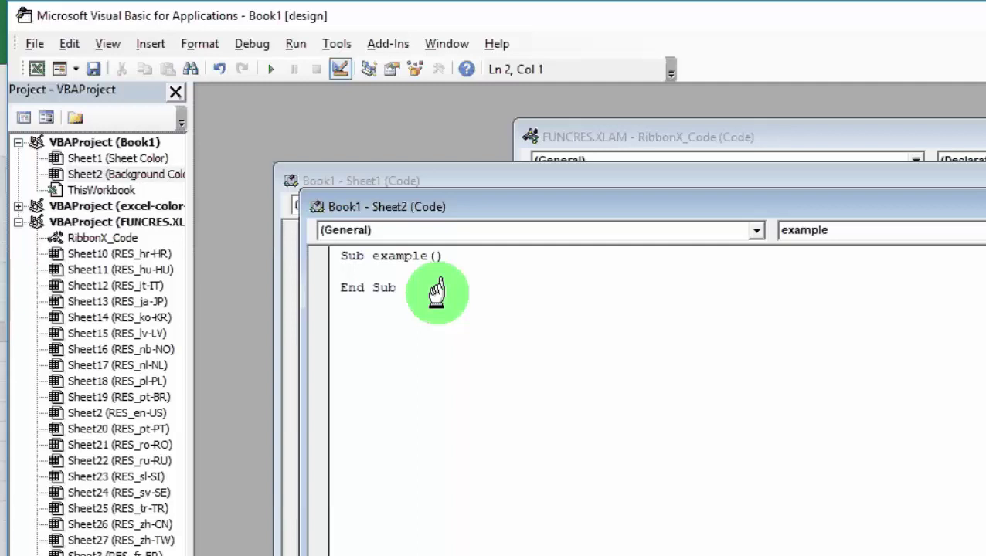
type("'add ")
type("bac")
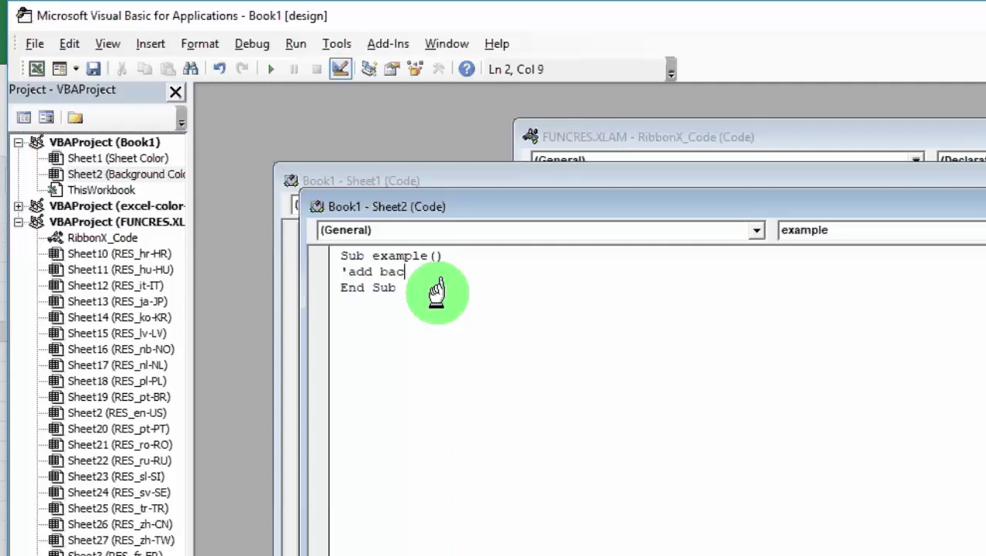
type("kgrou")
type("nd ")
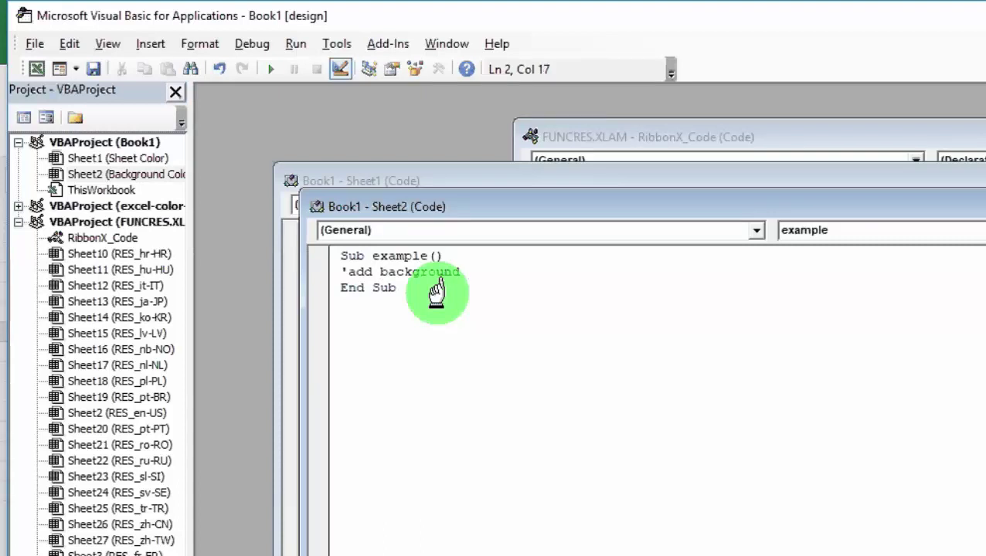
type("color")
type(" to the ")
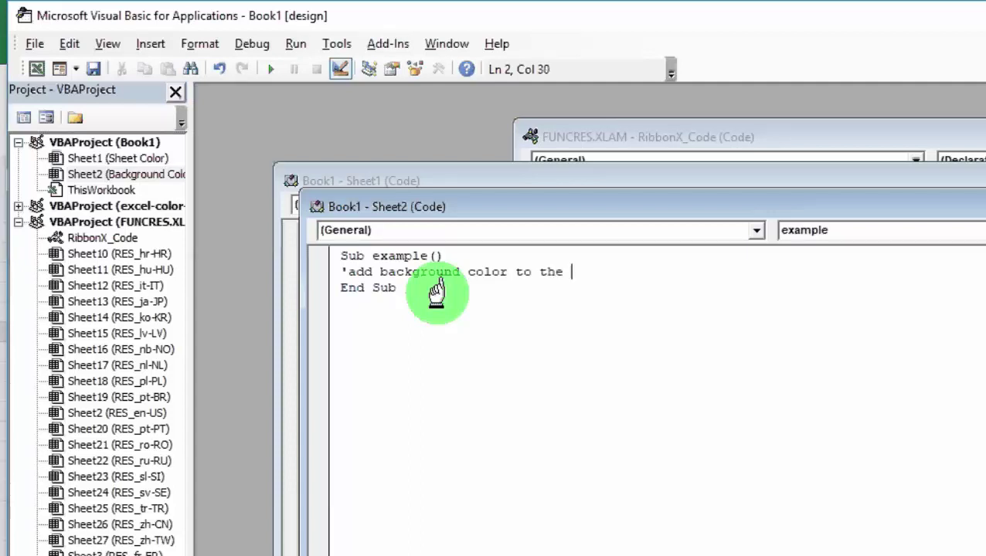
type("se")
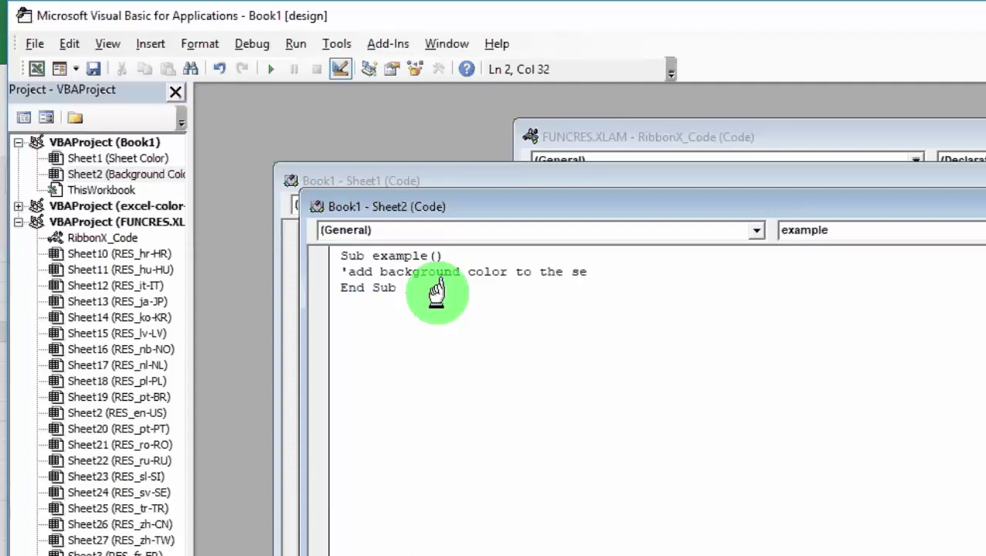
type("let")
type("ed")
type("se")
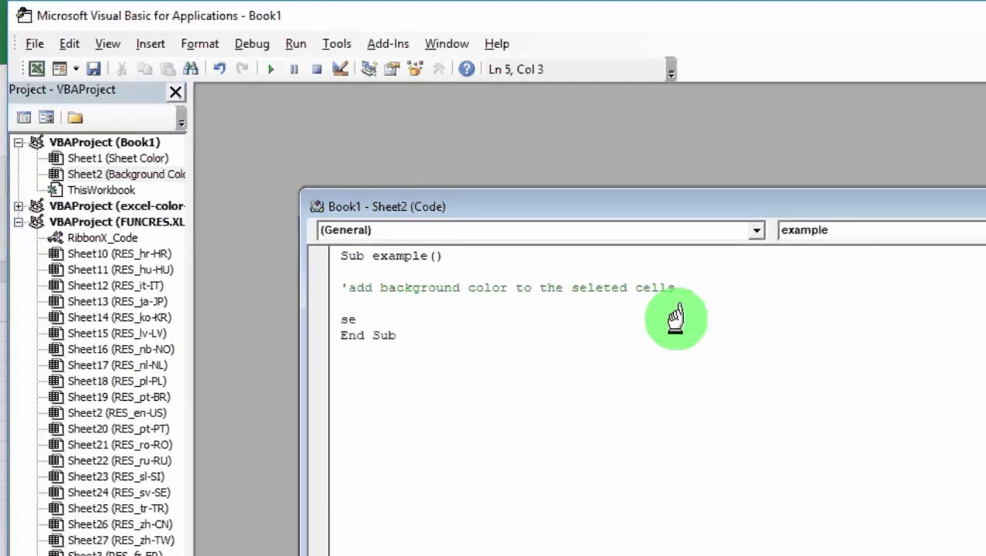
type("le")
Step: Add the line Selection.Interior.Color = RGB(0, 255, 0) below the comment
key("BackSpace")
key("BackSpace")
key("BackSpace")
key("BackSpace")
type("Selec")
type("tions")
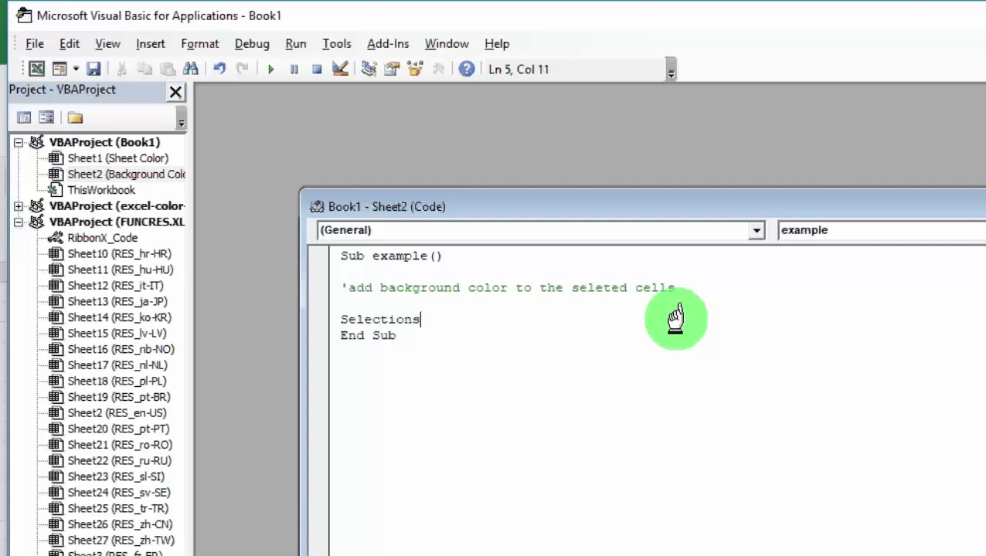
key("BackSpace")
type(".")
type("in")
key("BackSpace")
key("BackSpace")
type("Inte")
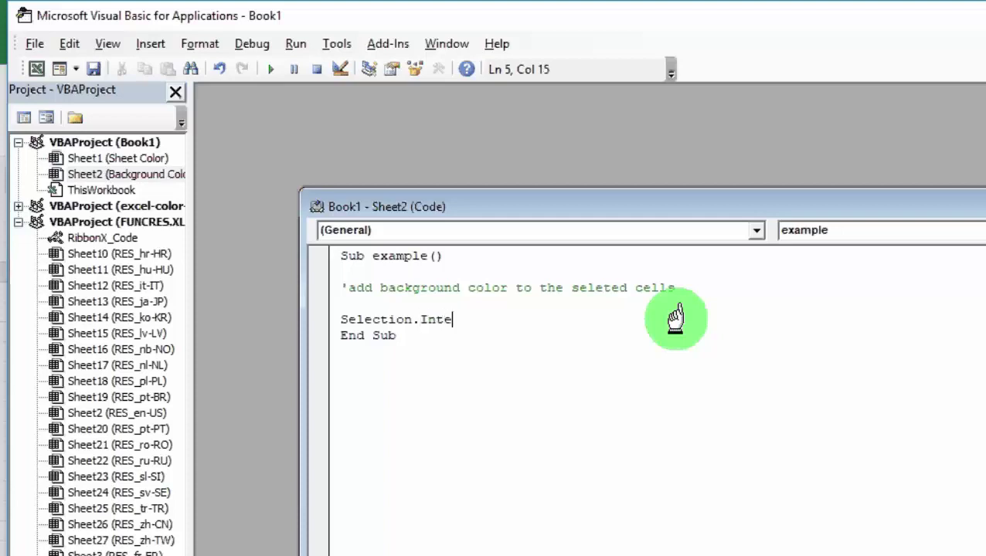
type("rior")
type(".color")
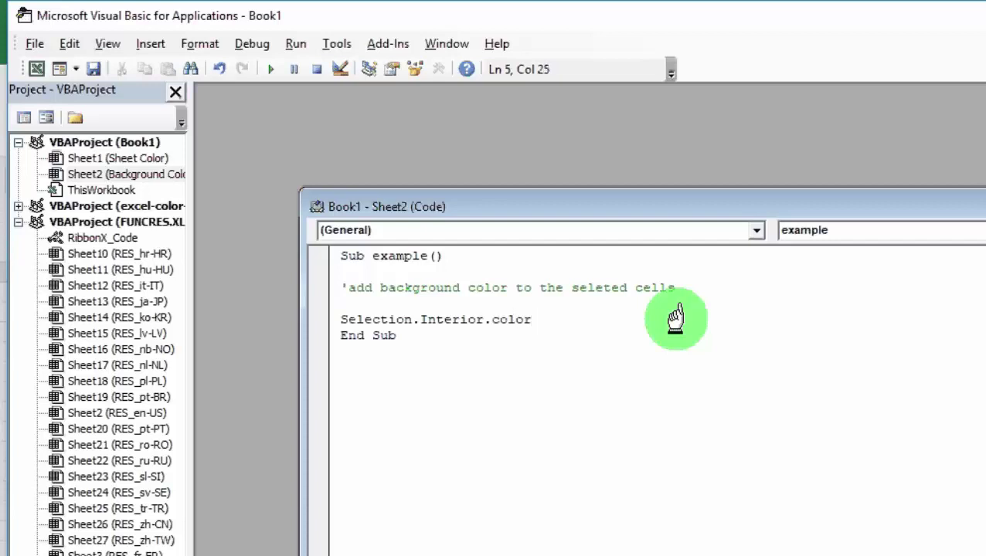
type(" = ")
type("R")
type("GB")
type("(")
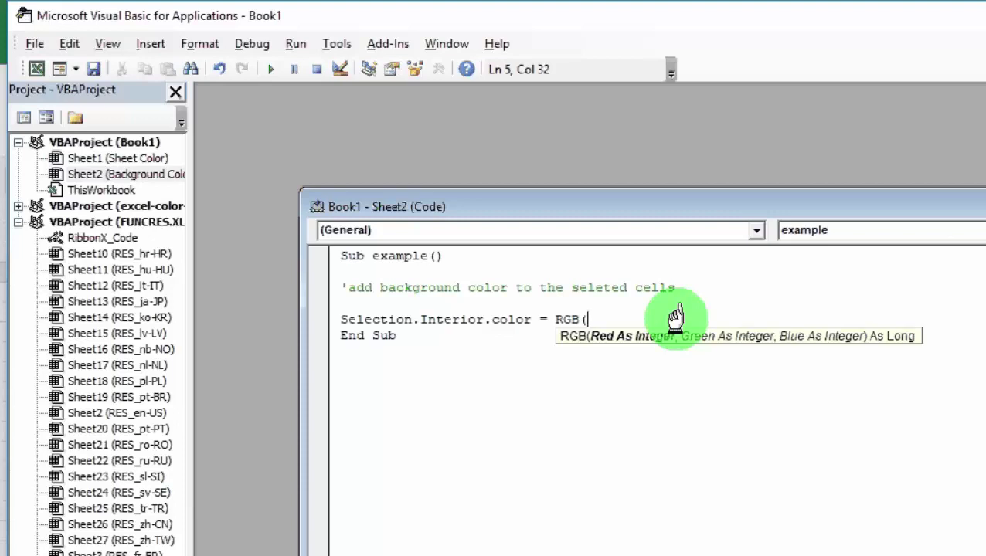
type("0")
type(",")
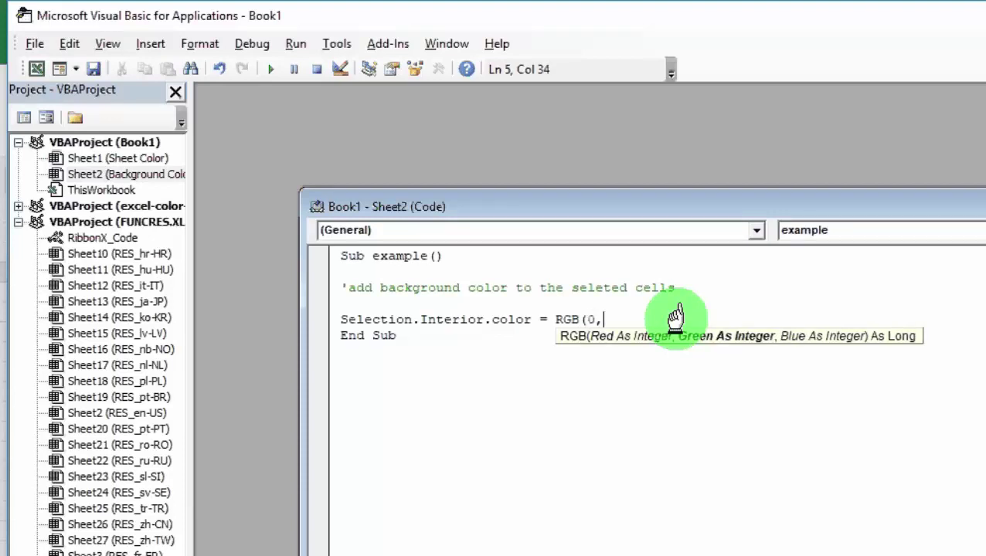
type("255,")
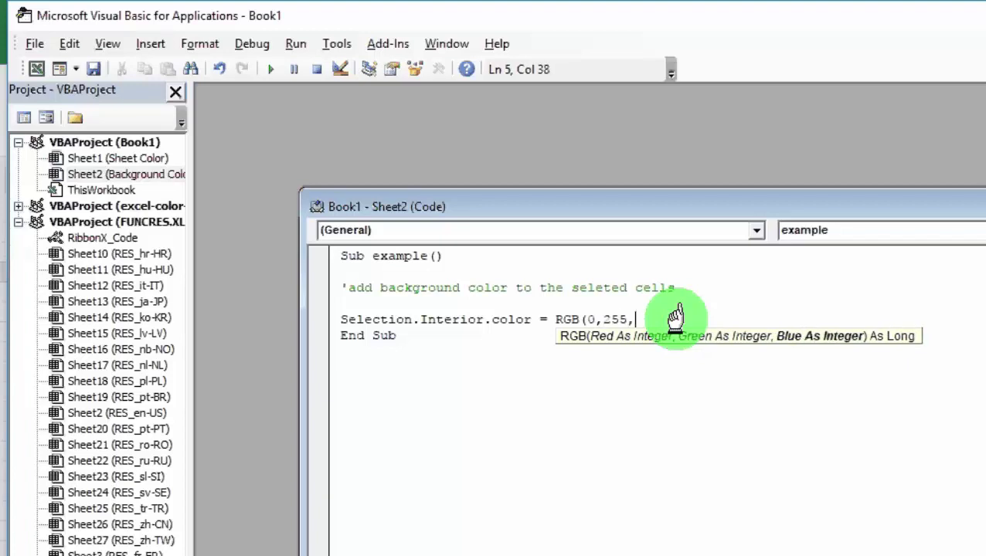
type("0)")
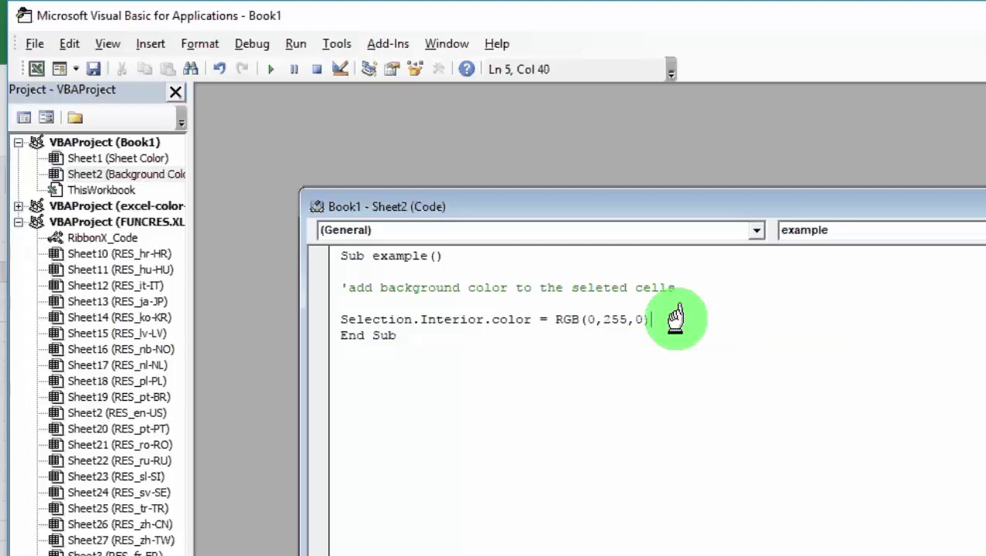
key("Return")
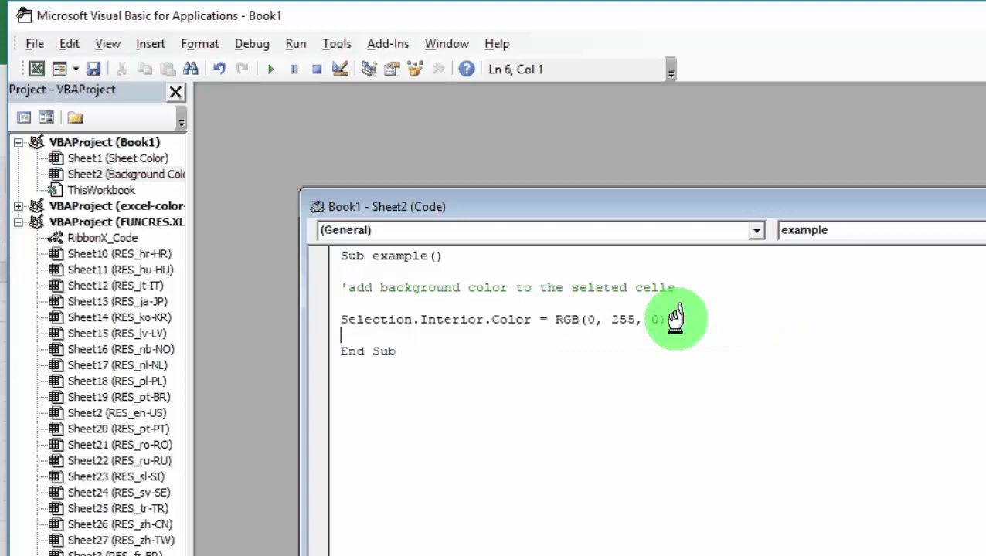
Step: Run Sheet2.example from the Macros dialog and confirm cell B3 turned green in Excel
left_click(645, 384)
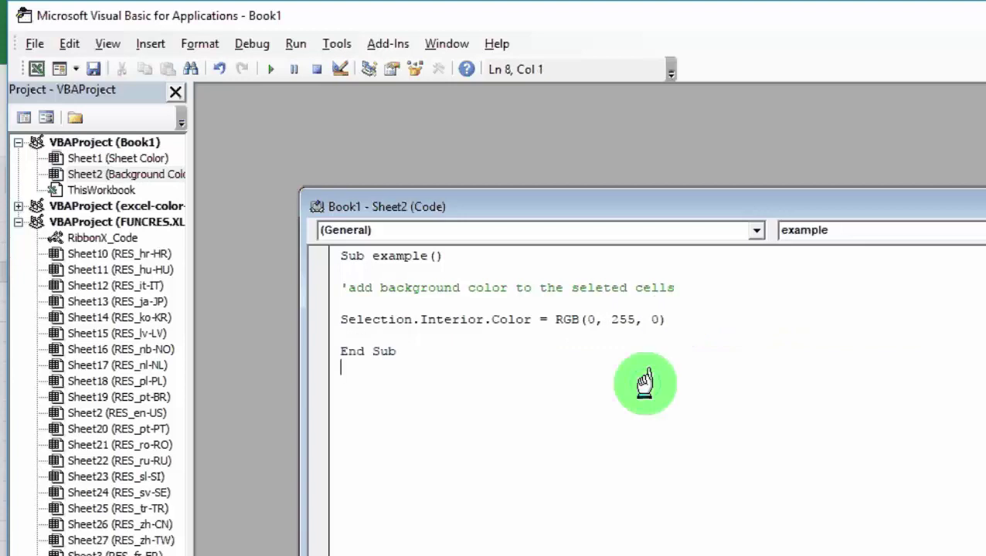
left_click(272, 68)
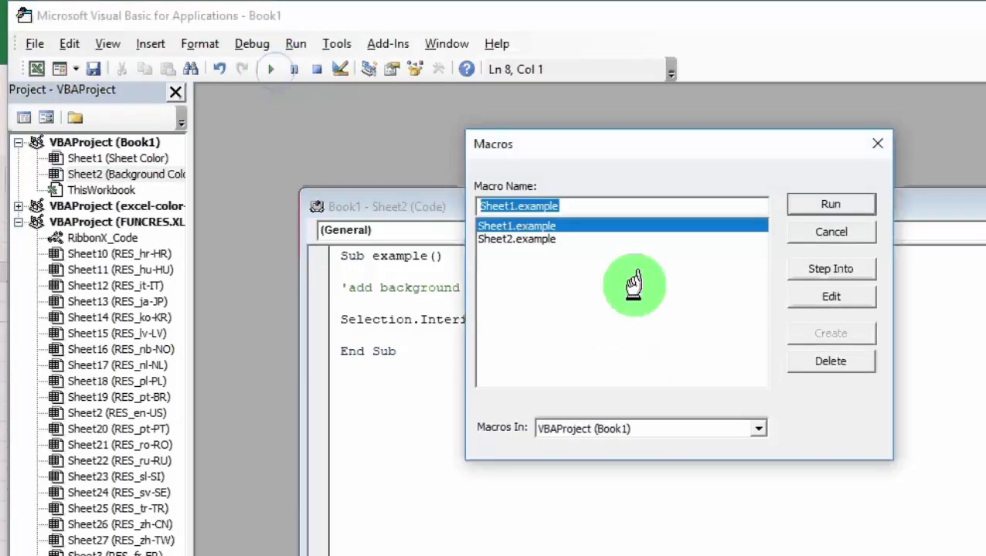
left_click(528, 239)
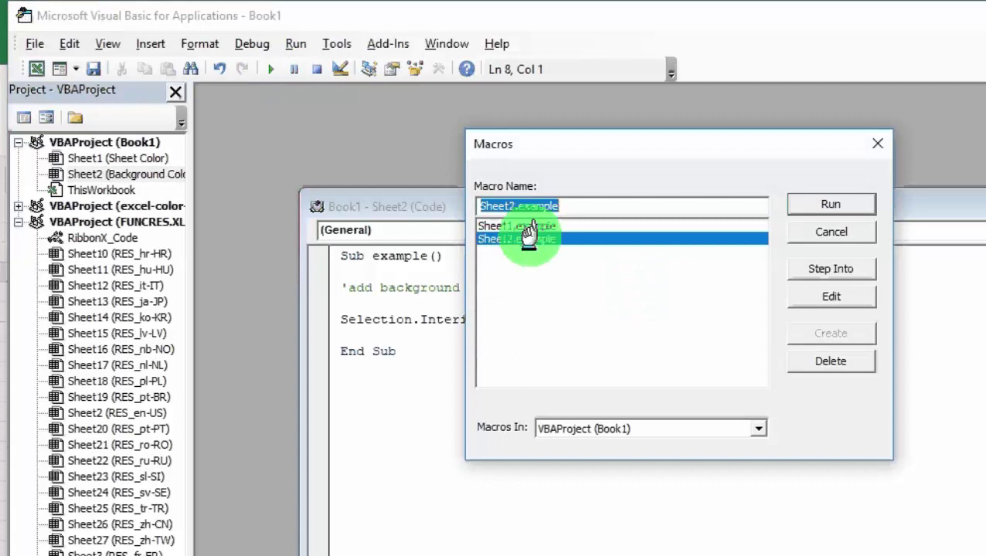
left_click(821, 204)
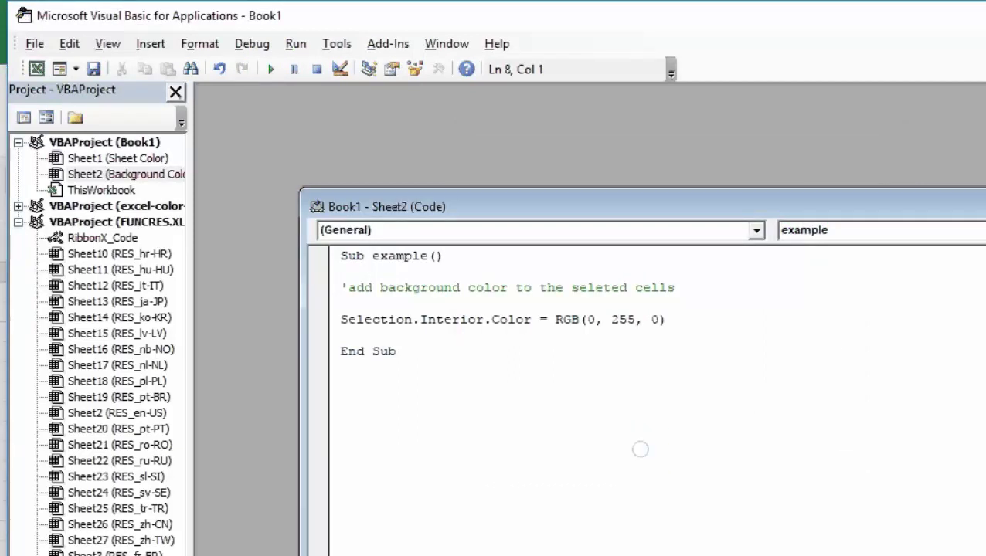
key("alt+F11")
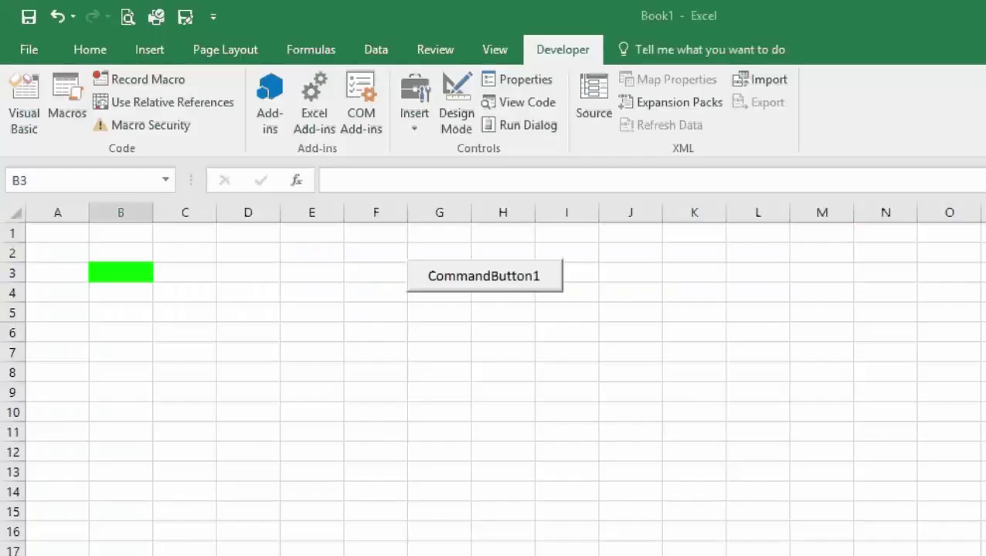
left_click(150, 309)
left_click(123, 274)
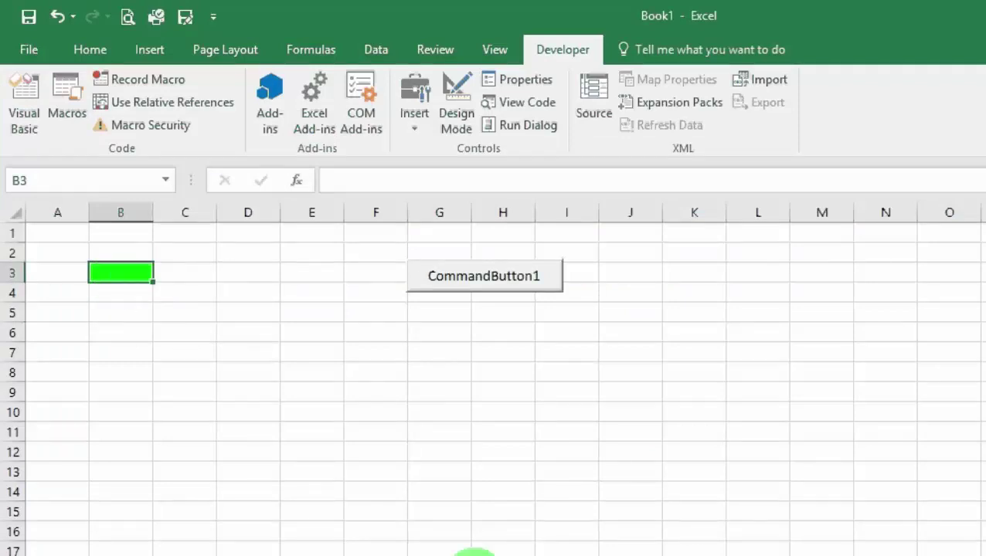
key("alt+F11")
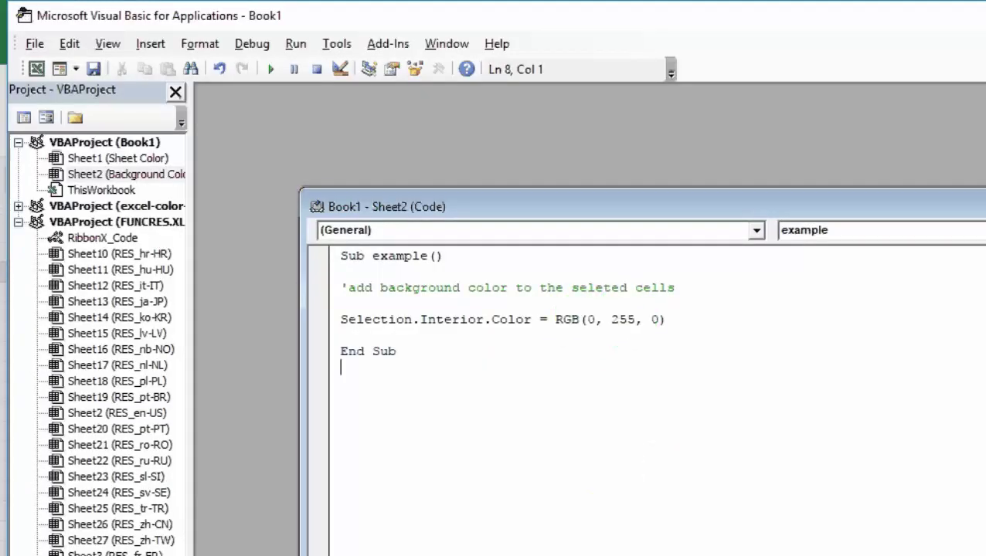
key("alt+F11")
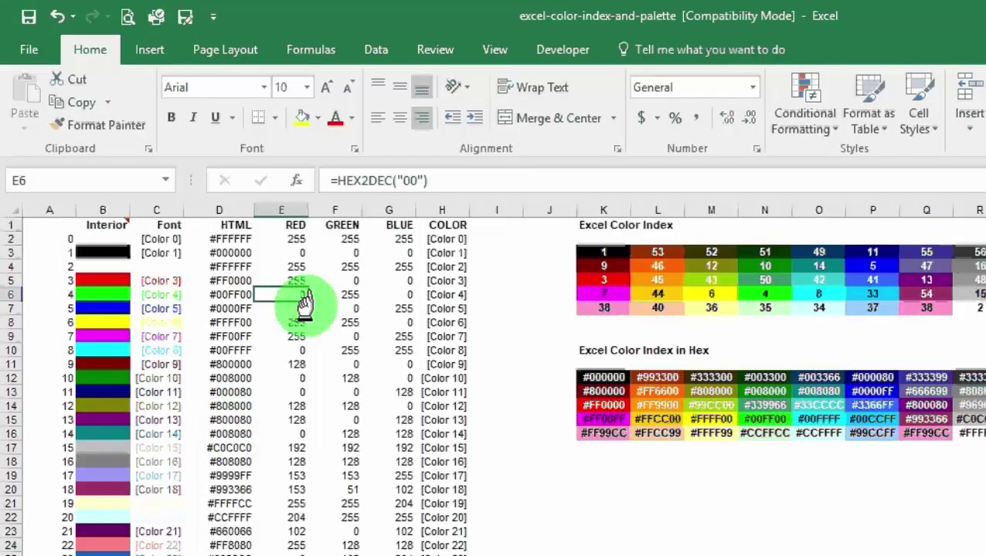
left_click(396, 298)
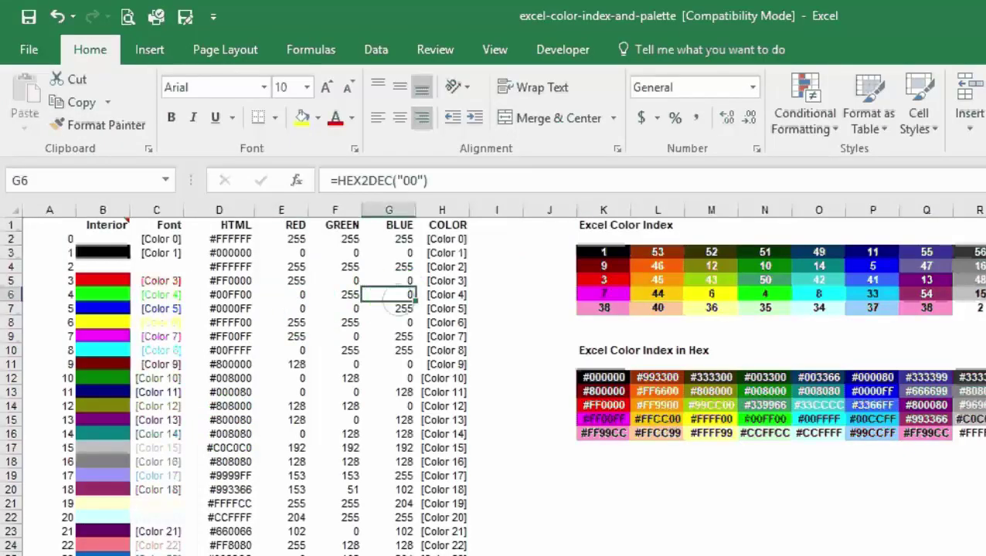
key("alt+F11")
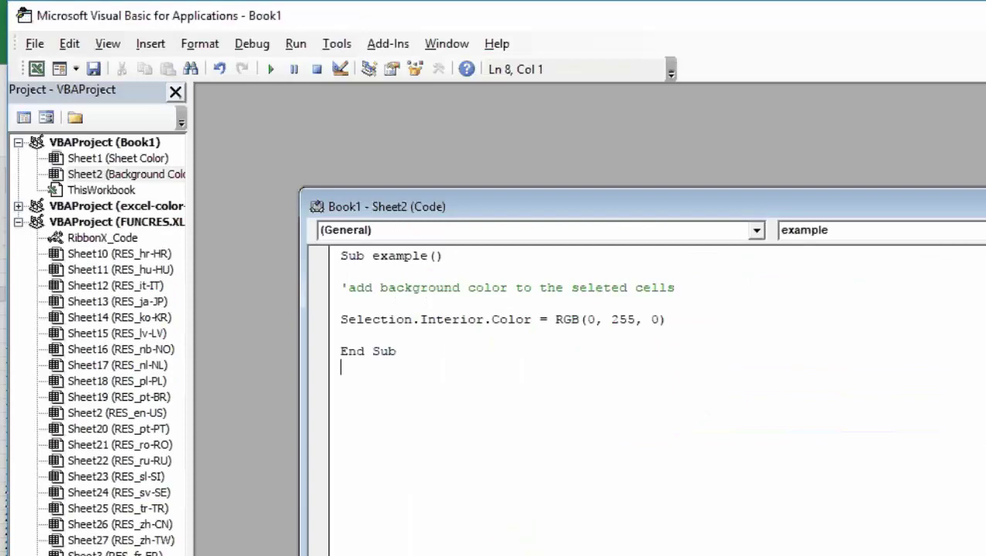
key("alt+F11")
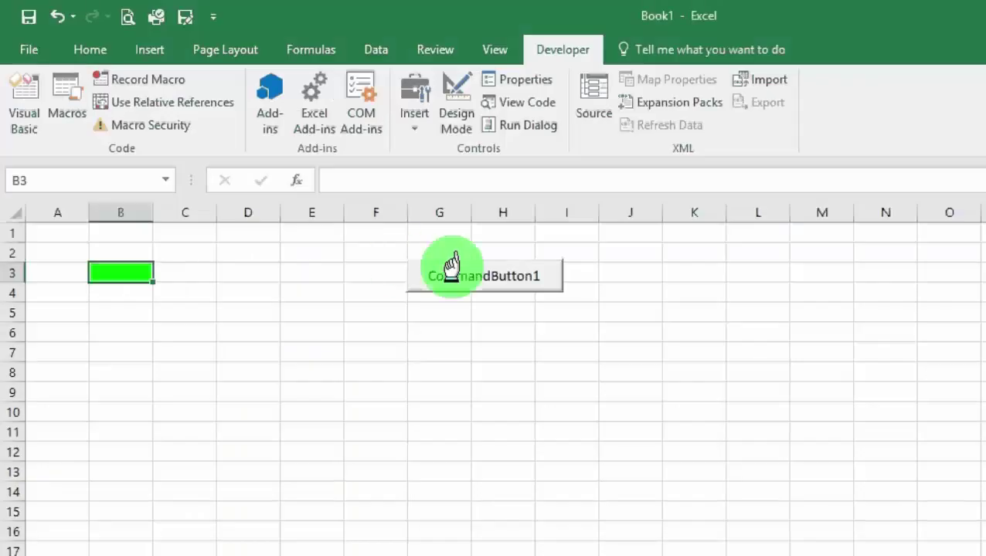
left_click(452, 267)
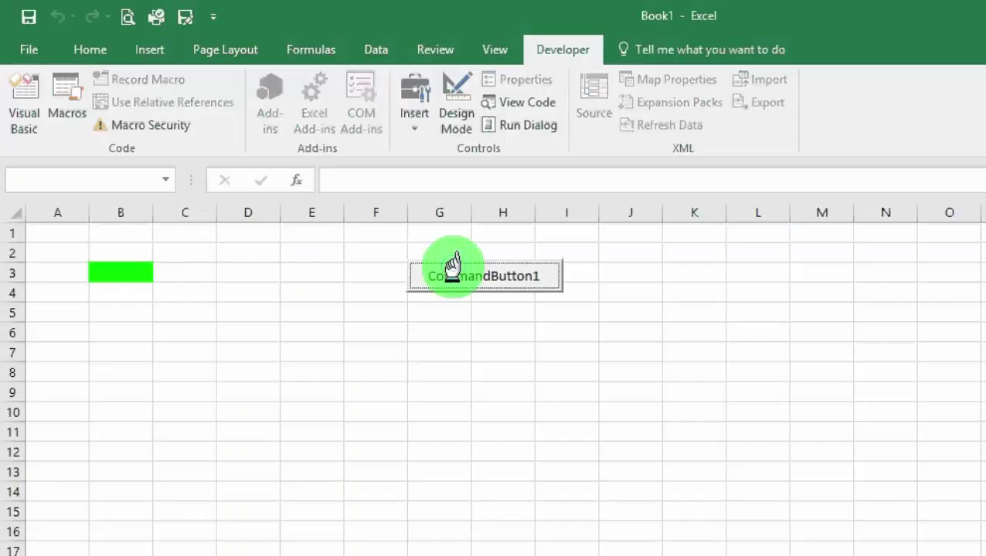
left_click(202, 274)
left_click(150, 270)
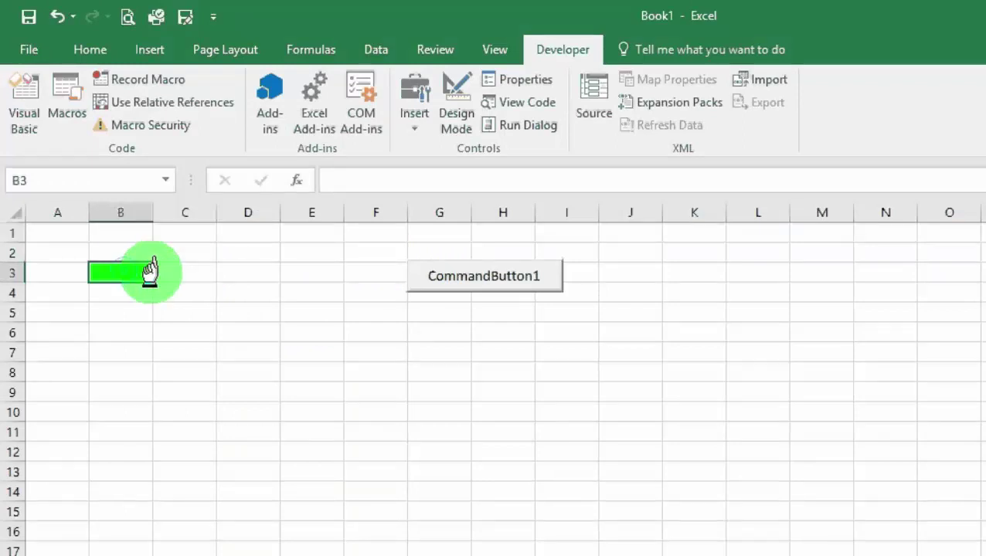
left_click(469, 266)
left_click(92, 287)
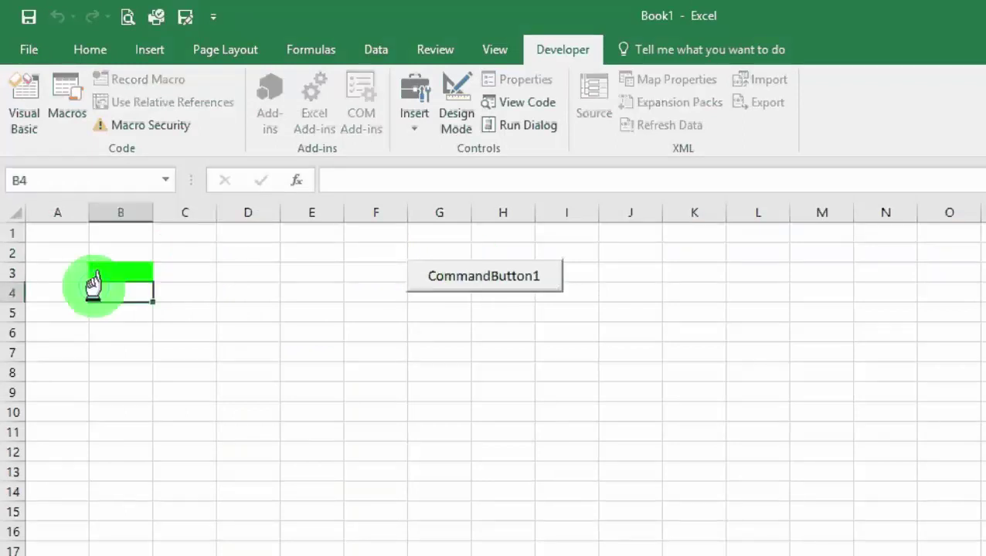
left_click(107, 271)
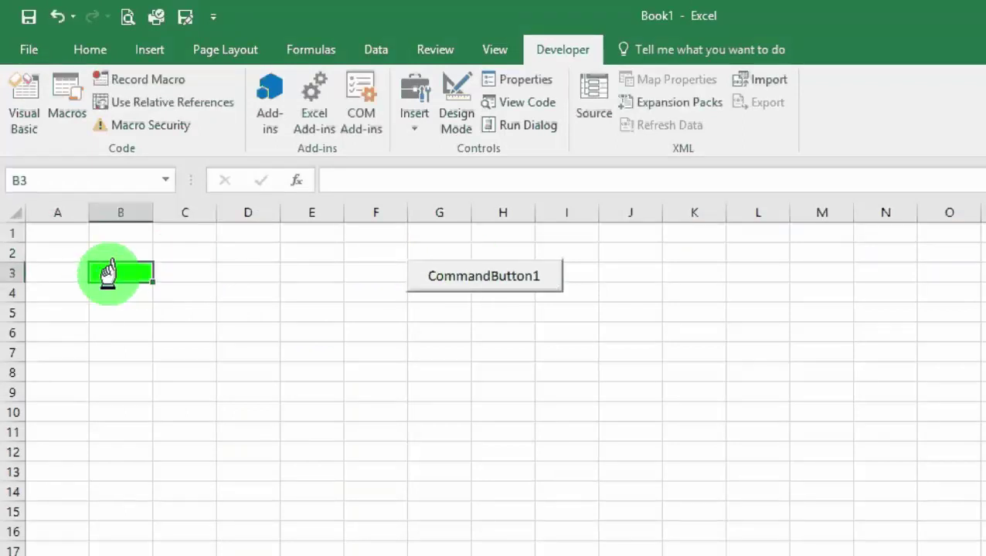
left_click(456, 277)
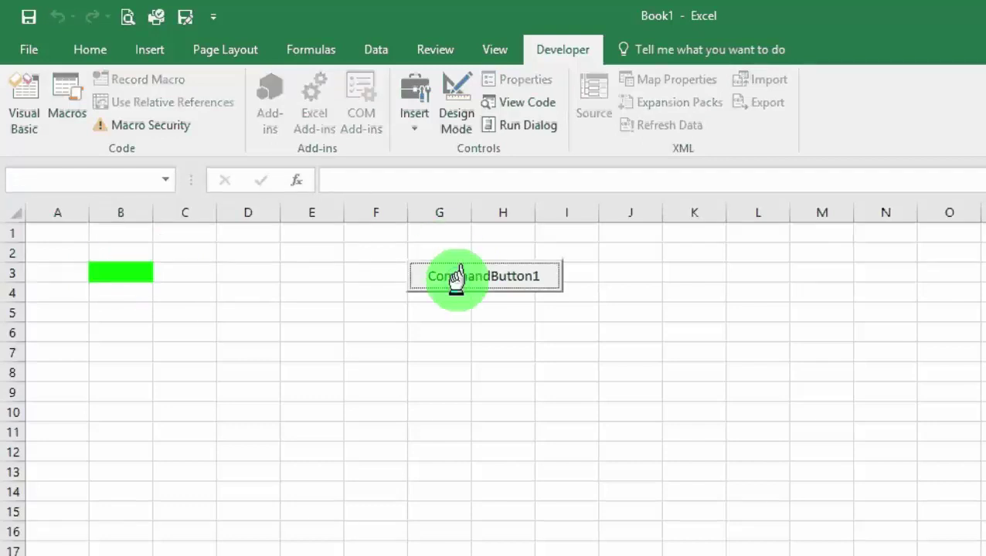
left_click(184, 313)
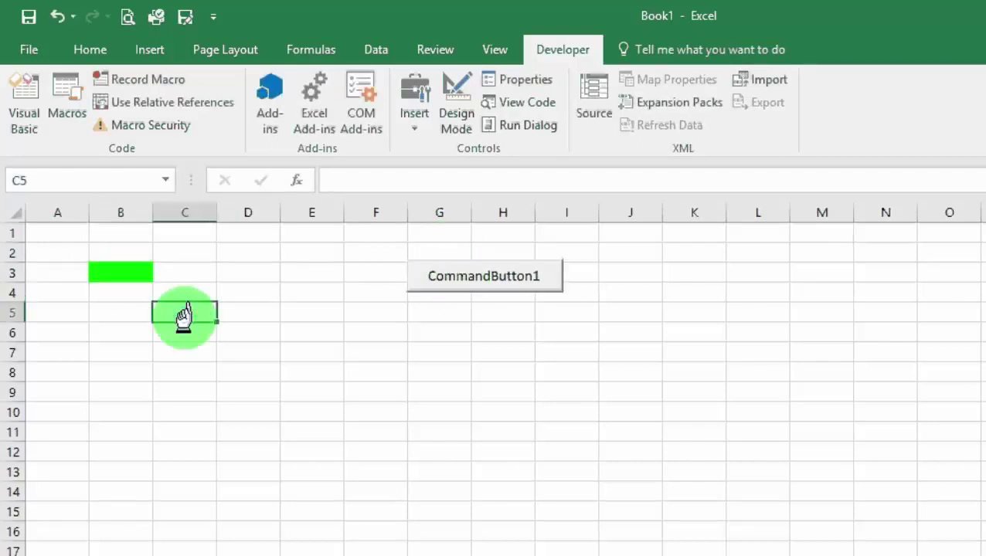
left_click(155, 375)
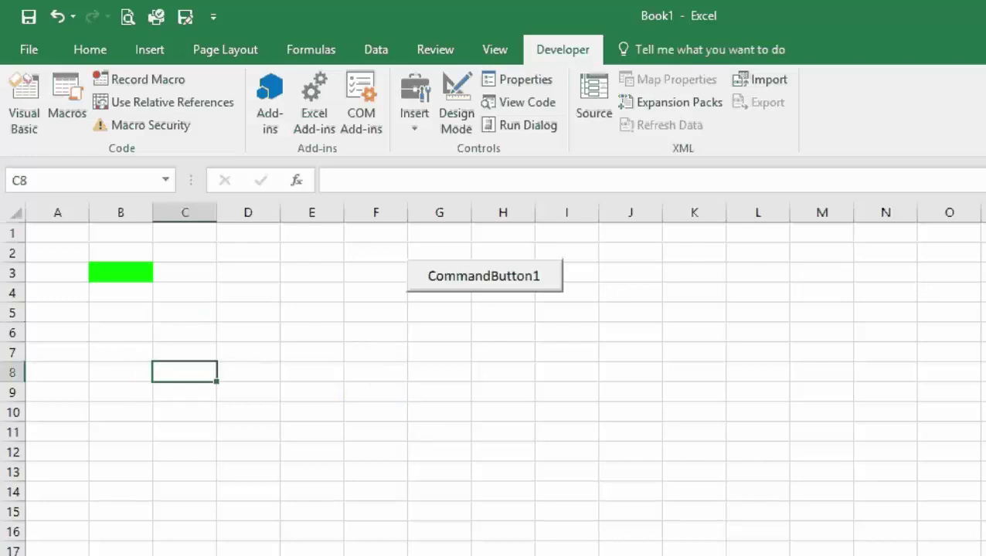
Step: Rename the procedure header to Private Sub CommandButton1_click()
key("alt+F11")
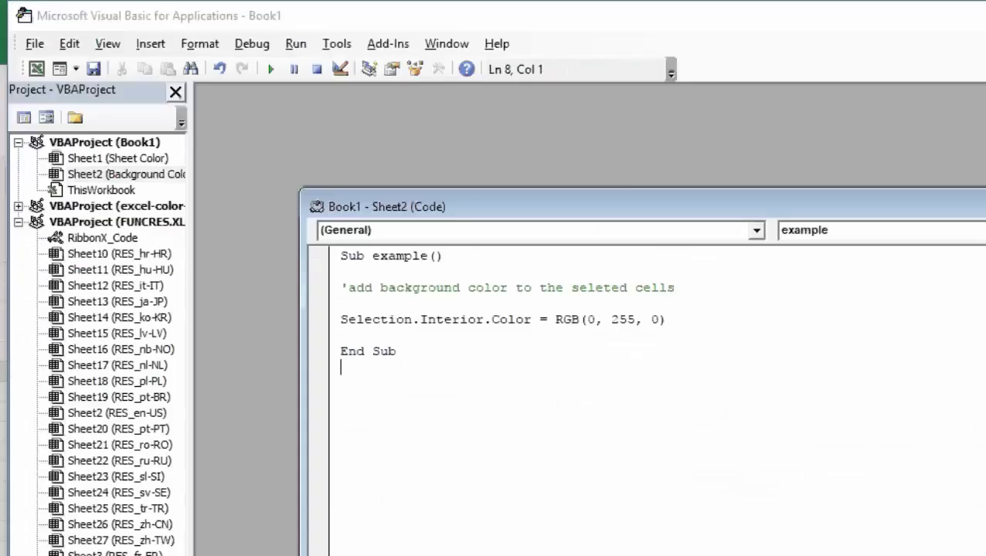
left_click(446, 255)
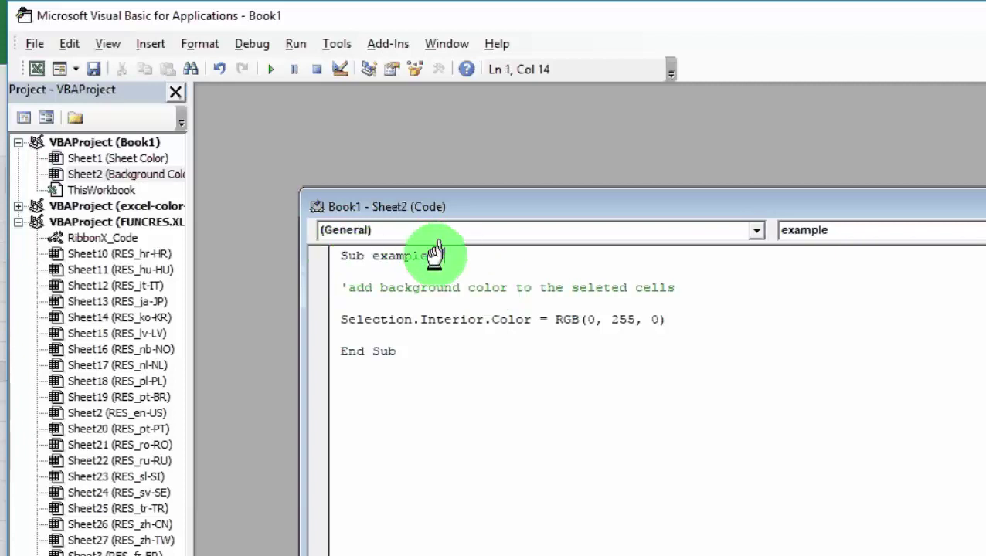
key("shift+Home")
key("Delete")
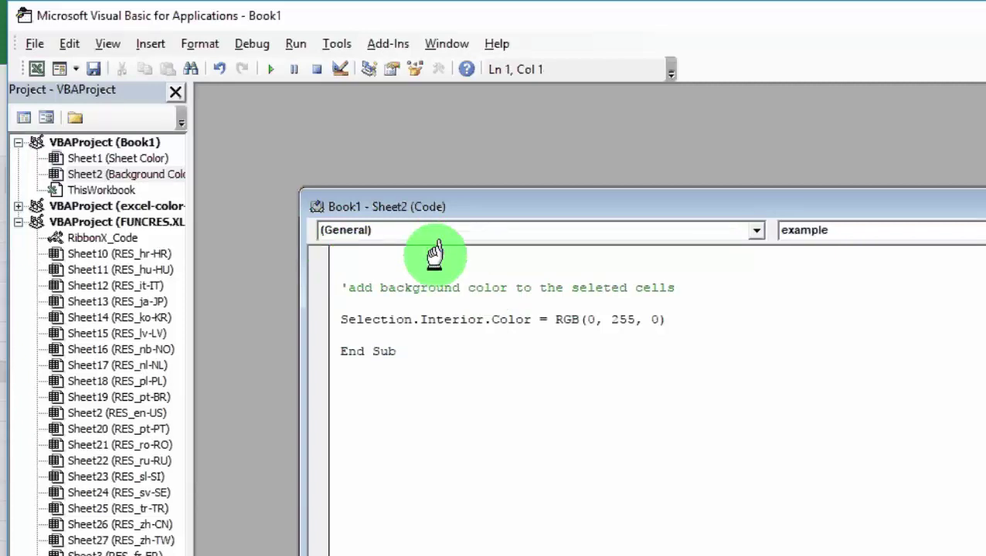
type("priva")
type("gtge")
key("BackSpace")
key("BackSpace")
key("BackSpace")
key("BackSpace")
type("te su")
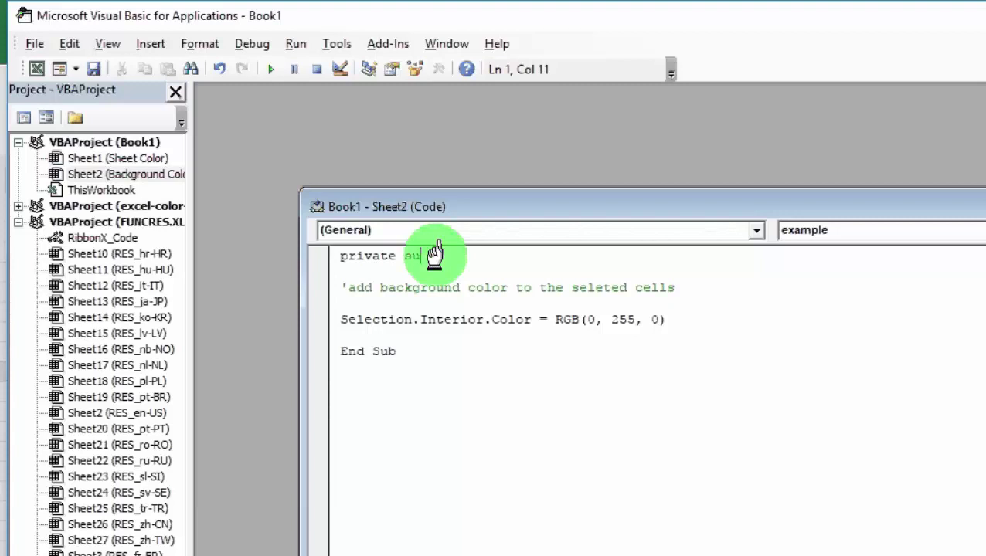
key("BackSpace")
key("BackSpace")
key("BackSpace")
key("BackSpace")
key("BackSpace")
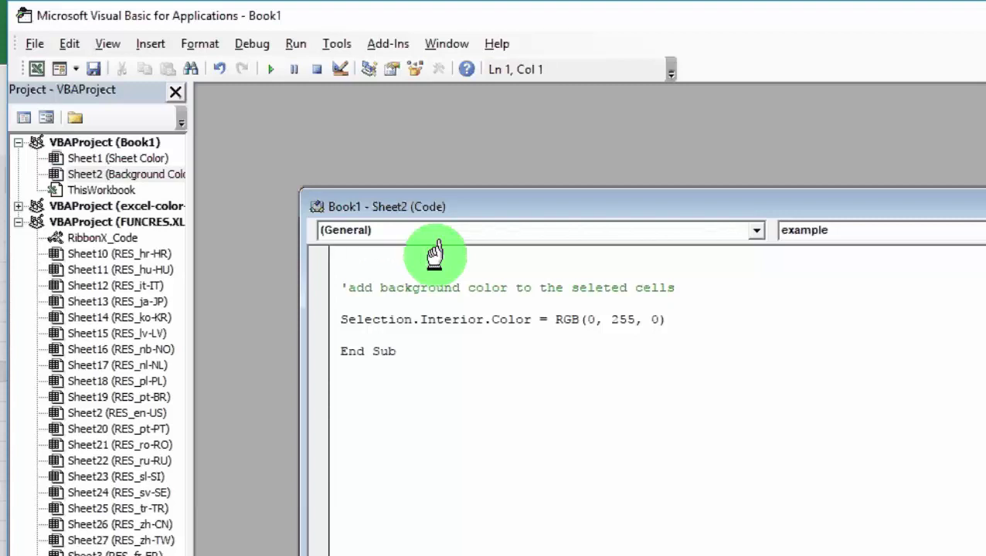
type("Private")
type(" sub")
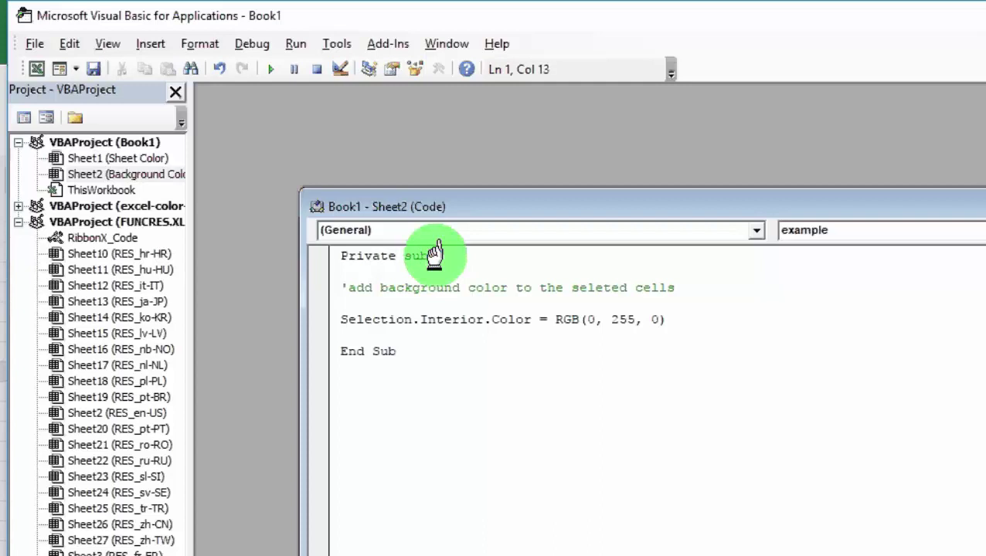
type(" co")
type("mmand")
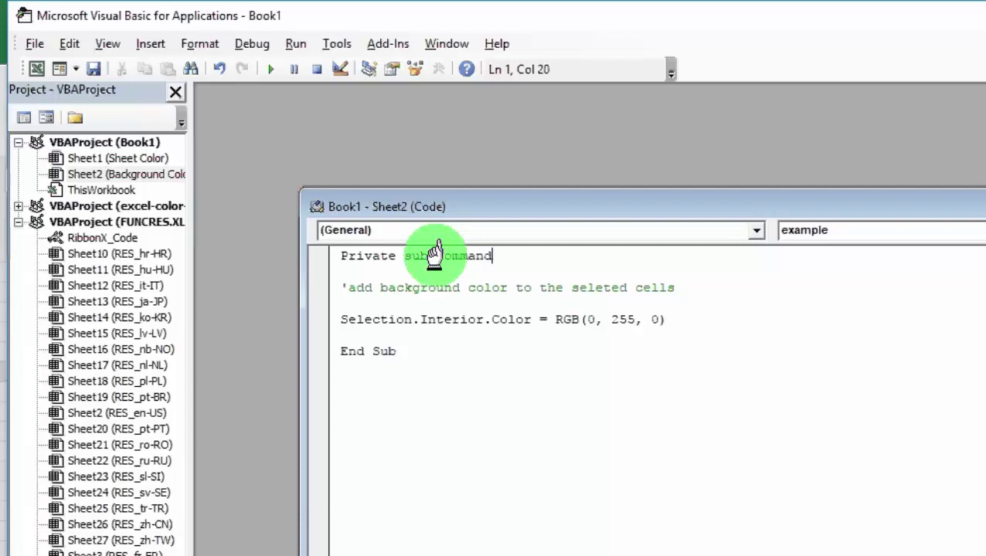
type("Bu")
key("BackSpace")
key("BackSpace")
type("Button")
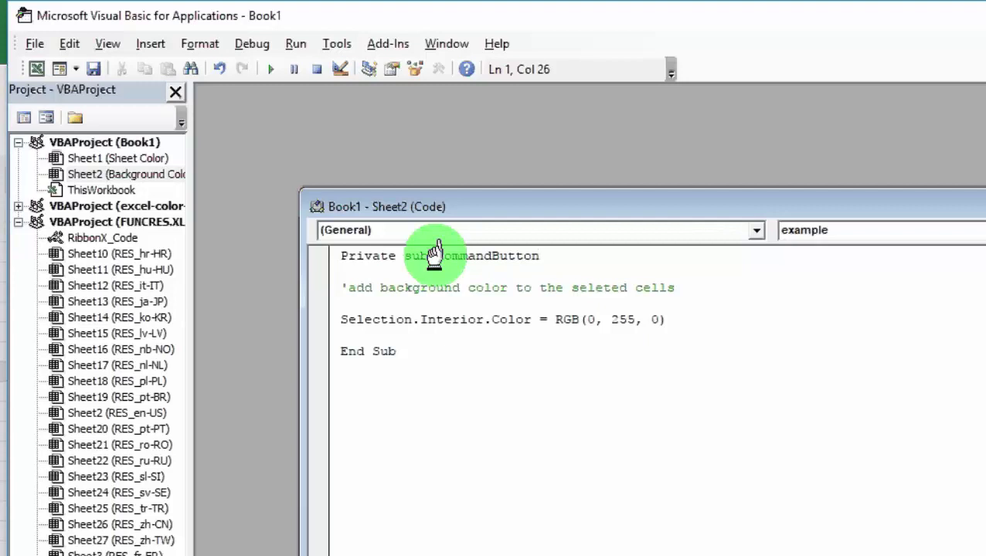
type("1")
type("_cli")
type("ck")
left_click(605, 363)
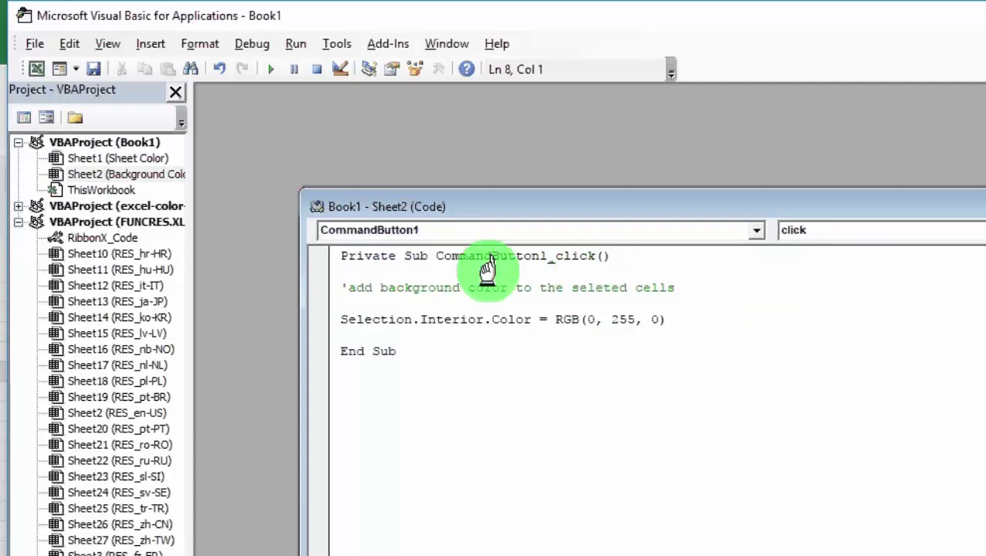
Step: Try running the CommandButton1_click procedure with Run Sub, then return to Excel
left_click(363, 260)
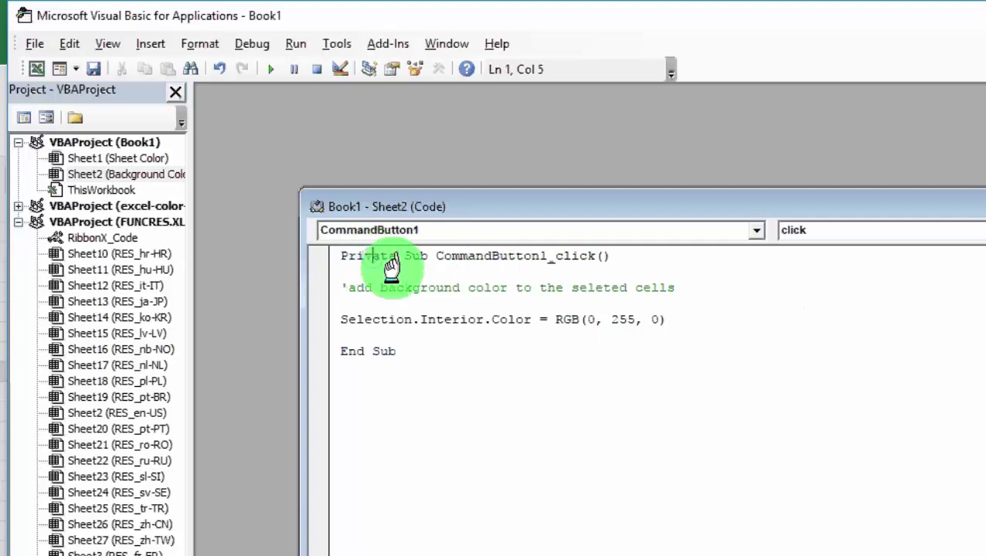
left_click(494, 297)
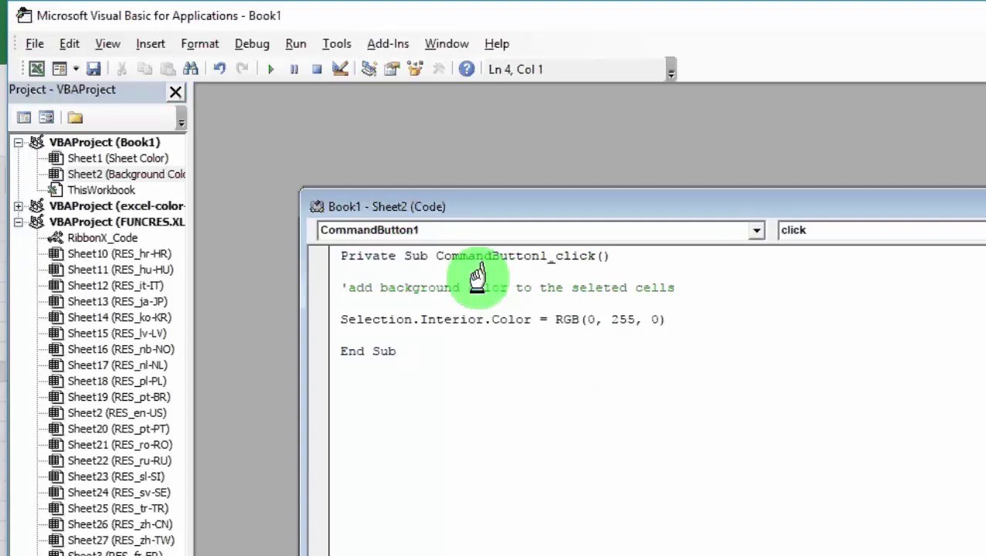
left_click(476, 275)
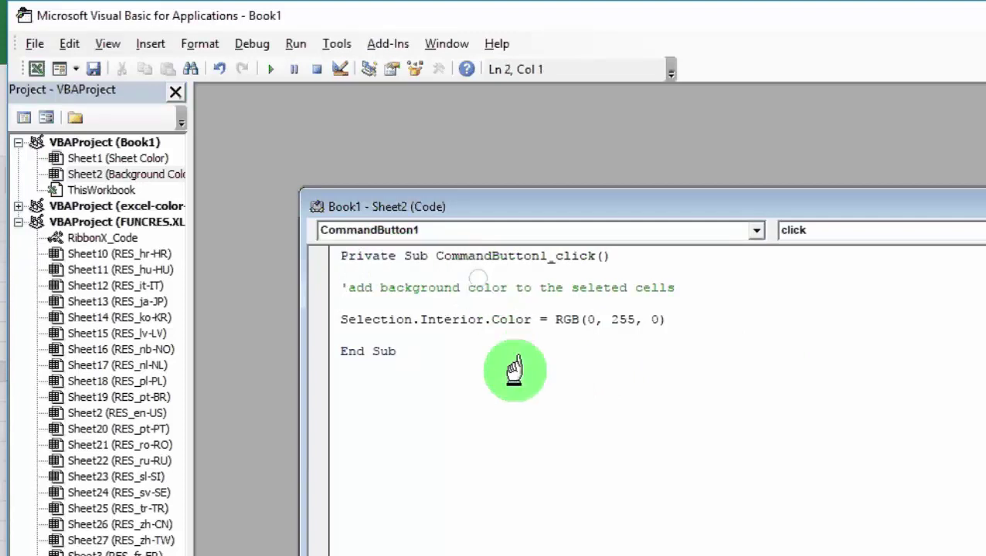
left_click(270, 72)
left_click(588, 432)
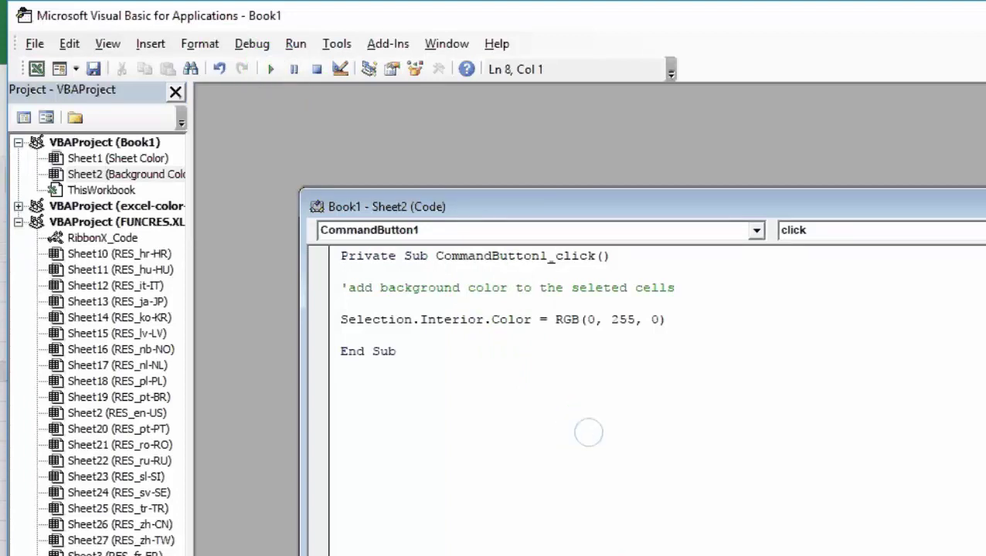
key("alt+Tab")
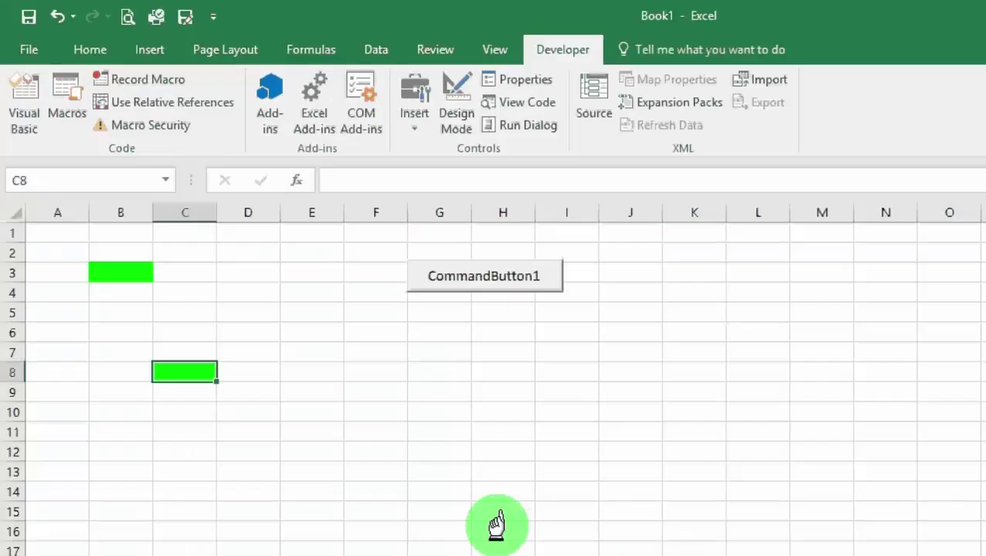
Step: Fill cells E5 and I7 bright green using CommandButton1's macro
left_click(439, 372)
left_click(312, 312)
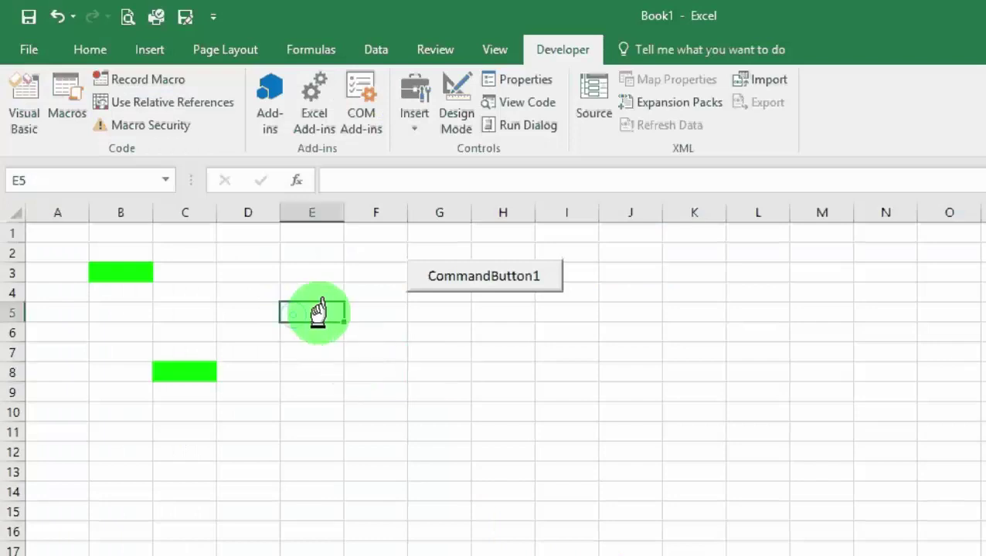
left_click(474, 278)
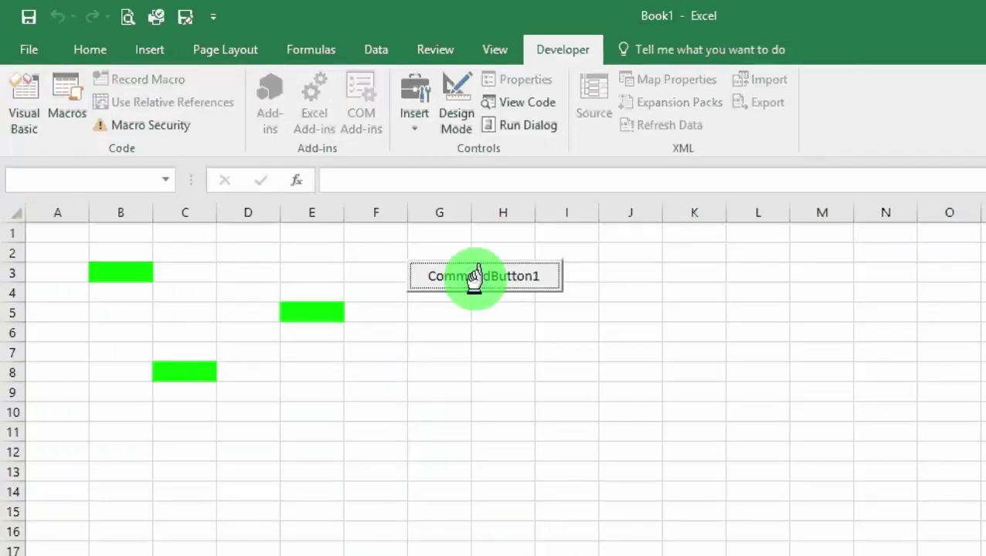
left_click(558, 353)
left_click(501, 276)
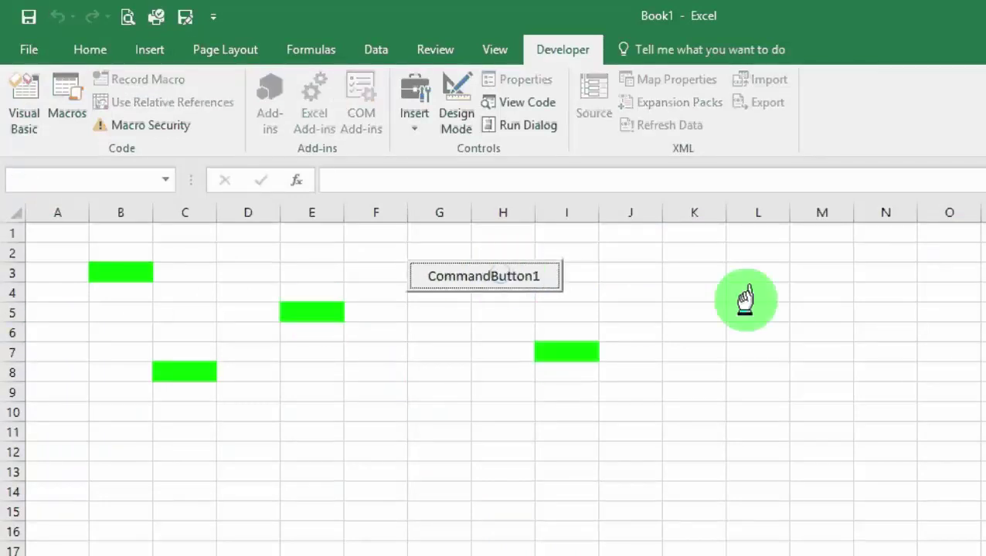
Step: Fill L4, M9 and E13 bright green with CommandButton1, then return to the VBA editor
left_click(760, 301)
left_click(505, 278)
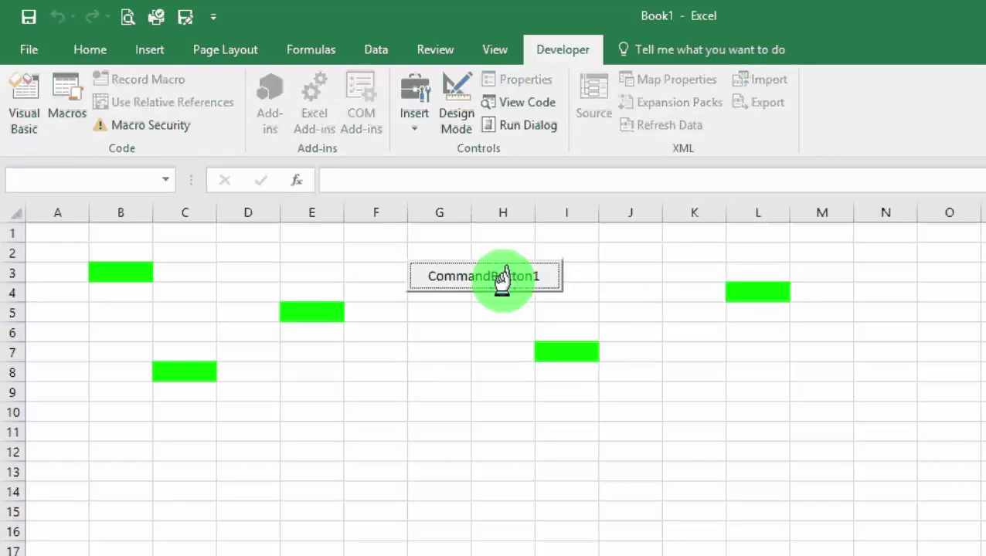
left_click(811, 392)
left_click(485, 288)
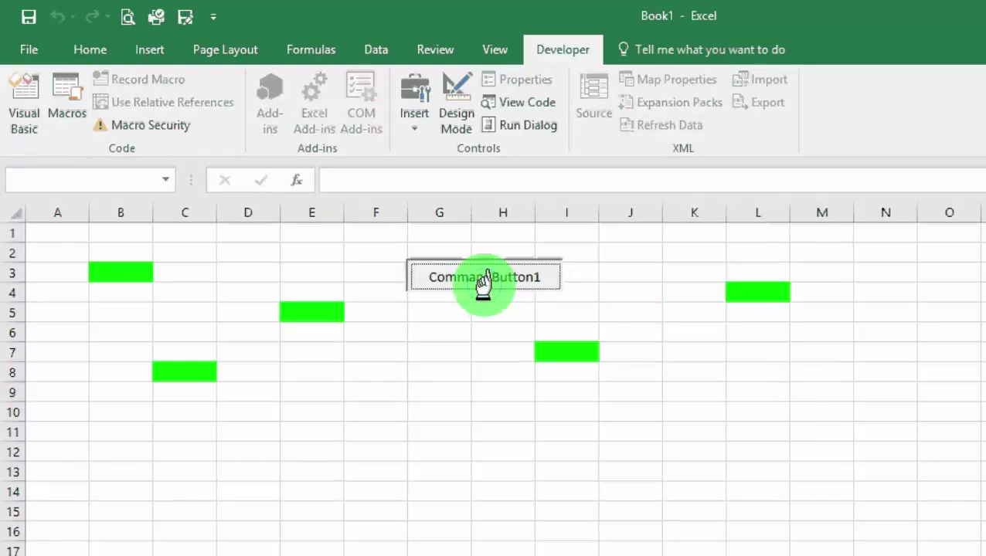
left_click(306, 469)
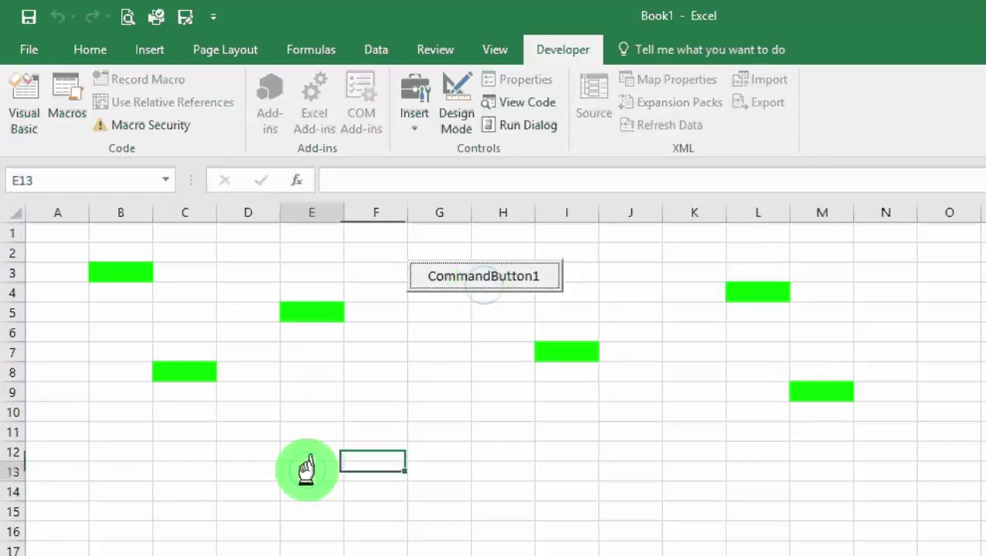
left_click(480, 277)
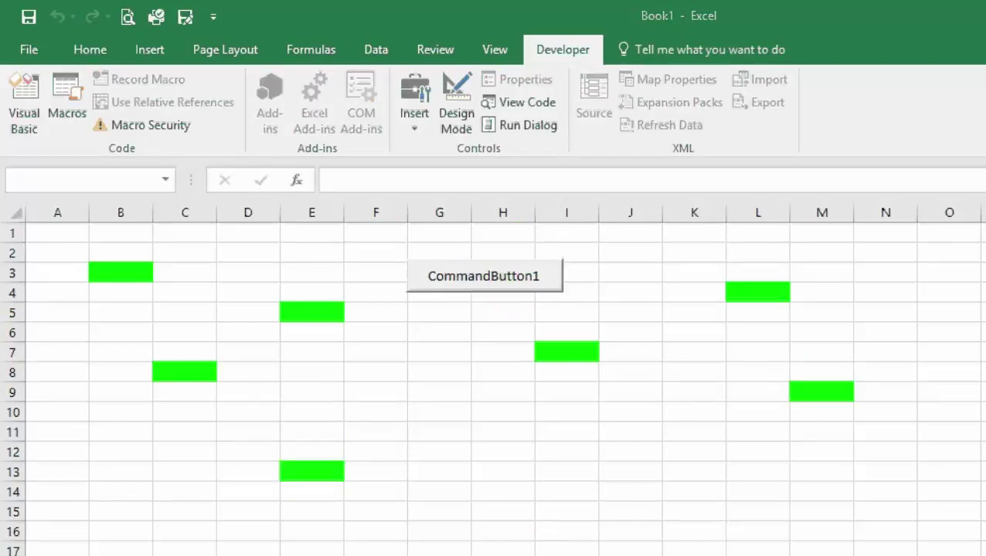
key("alt+F11")
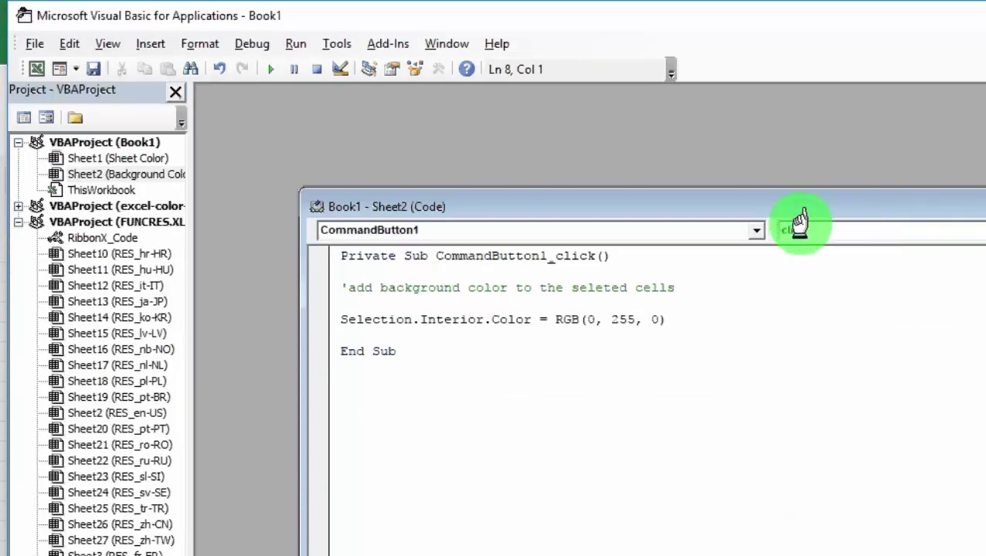
Step: Review the click procedure, then back in Excel fill cell F9 green with CommandButton1
left_click(666, 332)
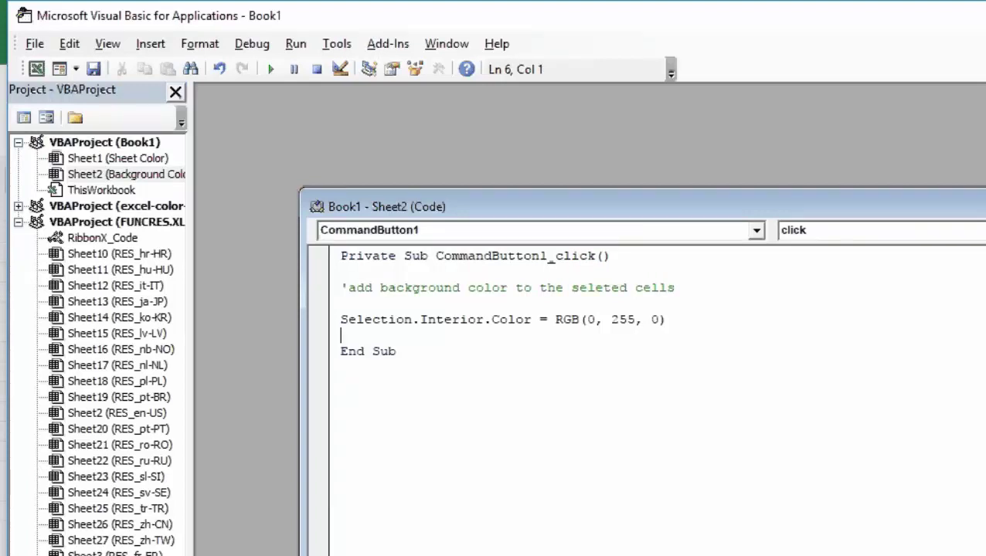
key("alt+F11")
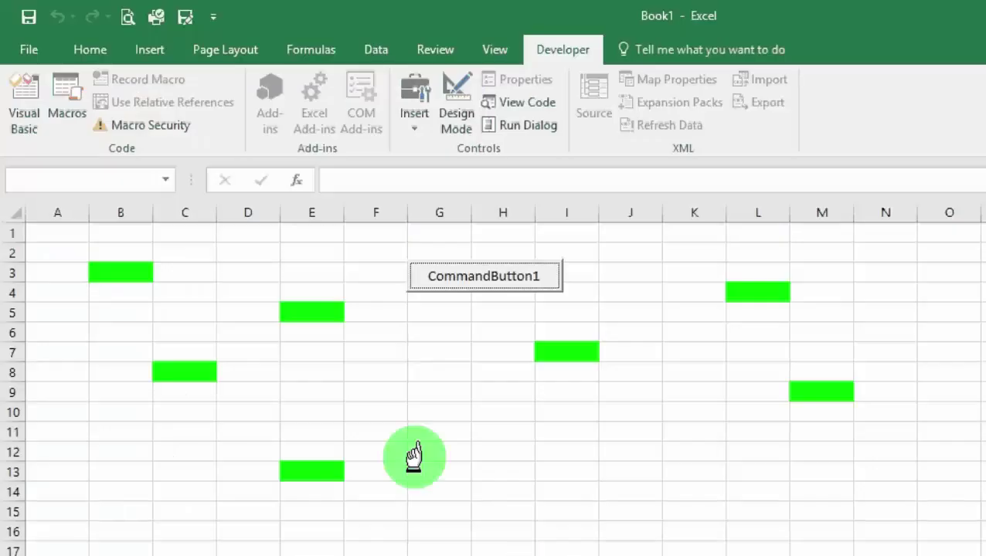
left_click(363, 394)
left_click(480, 270)
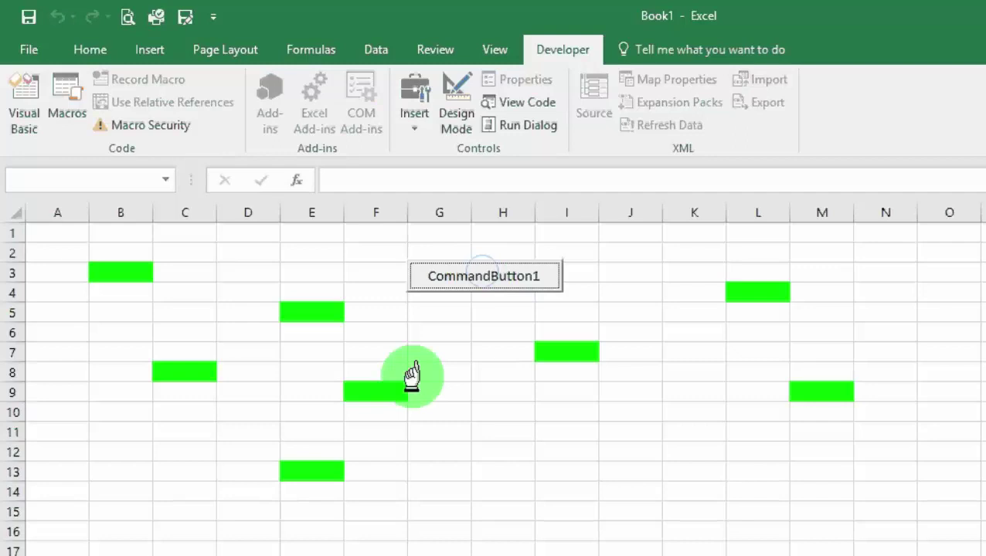
Step: Select cell G10 and run CommandButton1's green-fill macro again
left_click(456, 404)
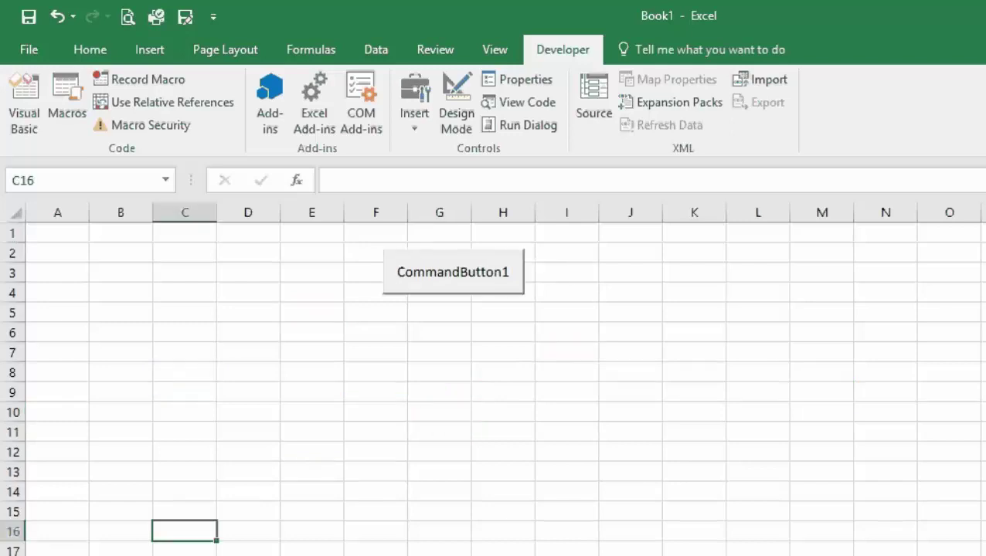
left_click(428, 276)
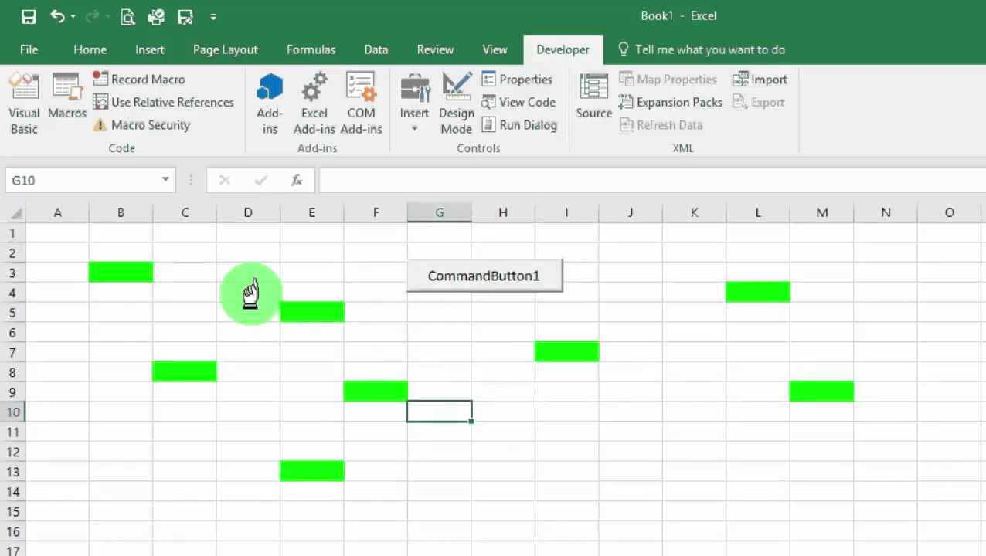
Step: Fill the block from G11 across to column M green with CommandButton1, then deselect
left_click(54, 235)
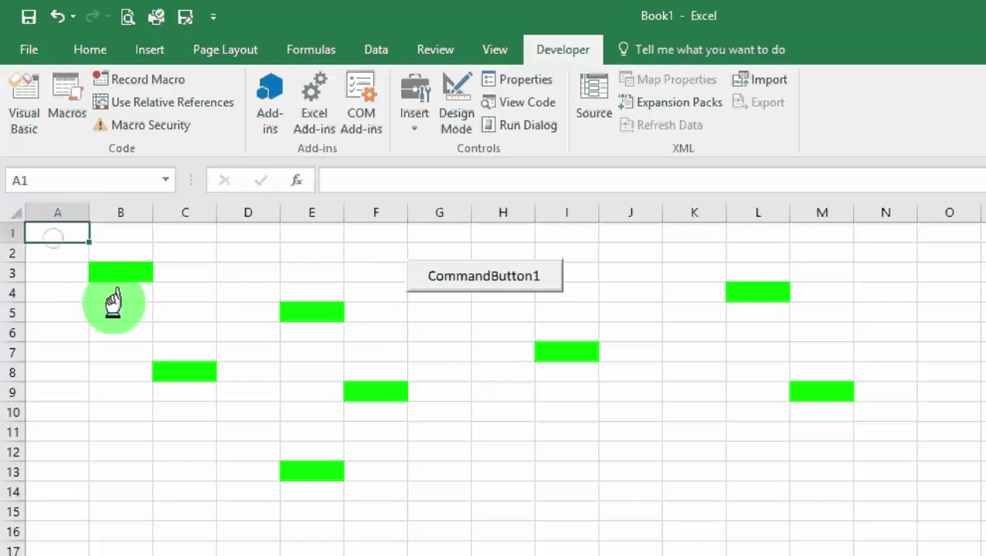
left_click(172, 368, "shift")
mouse_move(468, 431)
left_mouse_down()
mouse_move(502, 452)
mouse_move(822, 553)
left_mouse_up()
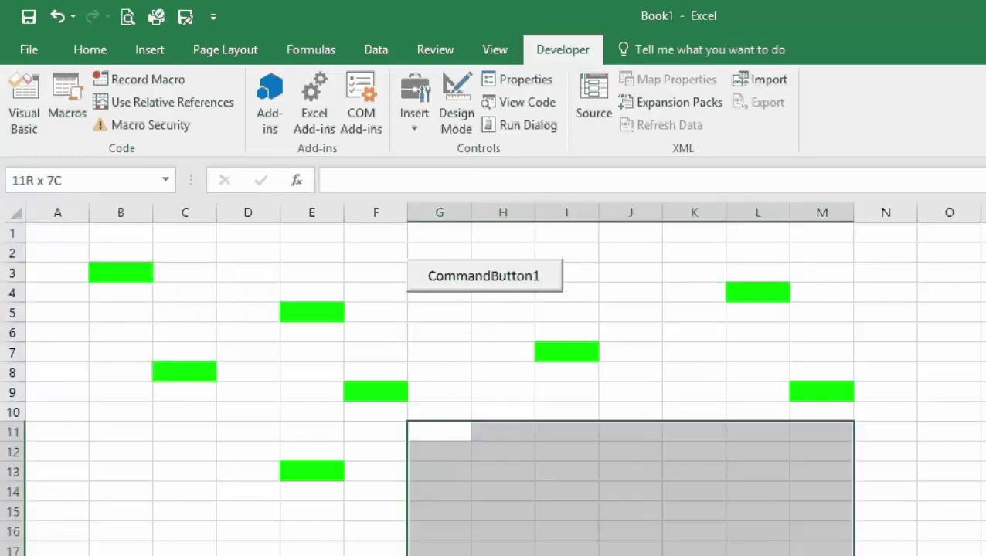
left_click(495, 272)
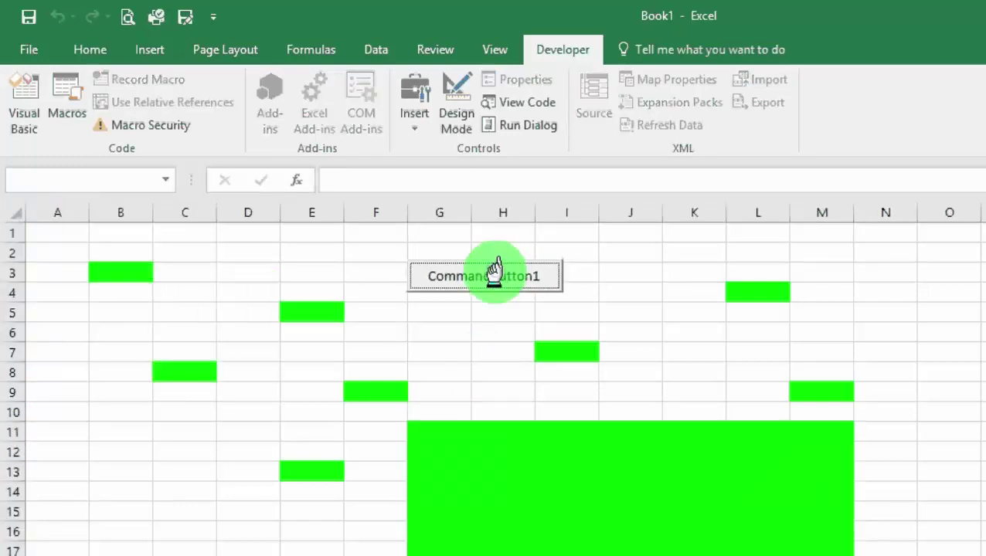
left_click(568, 451)
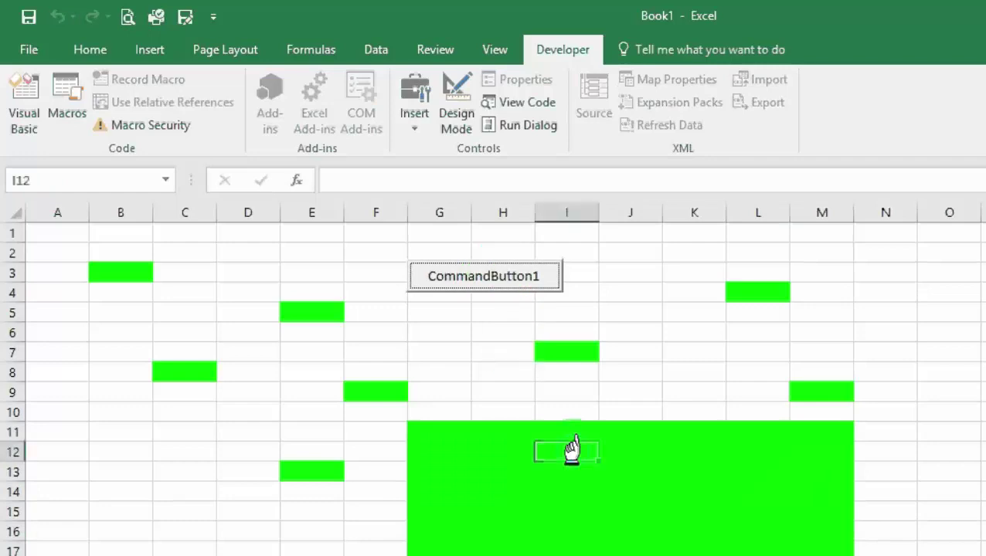